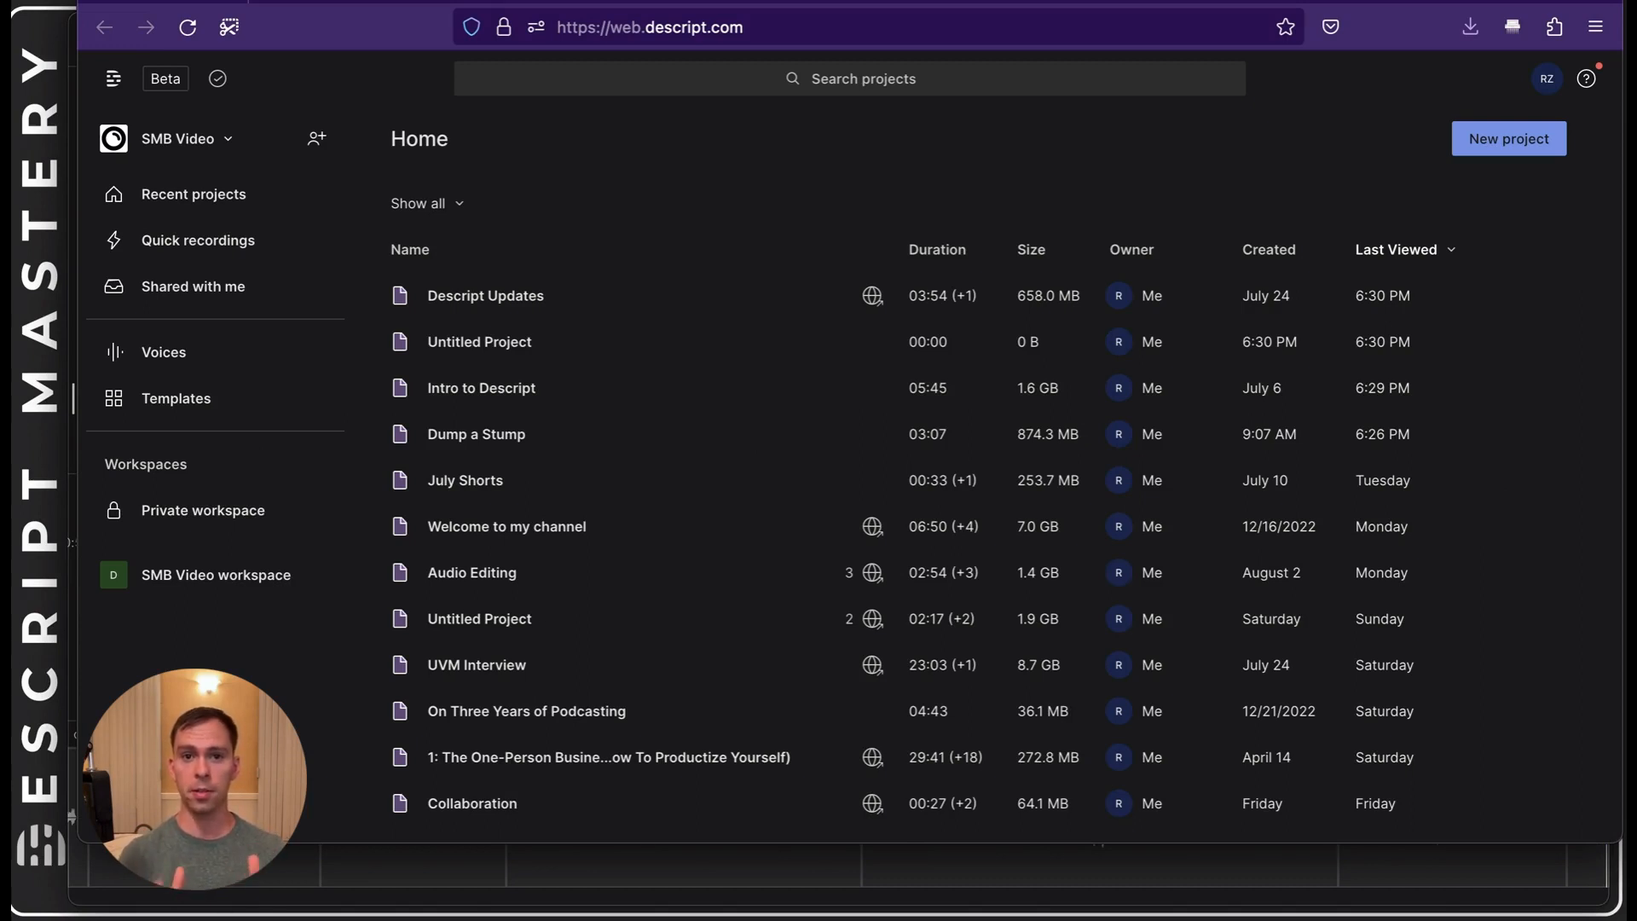
- Open the Descript Updates project in the web editor and continue in the unsupported browser (beta)
left_click(461, 307)
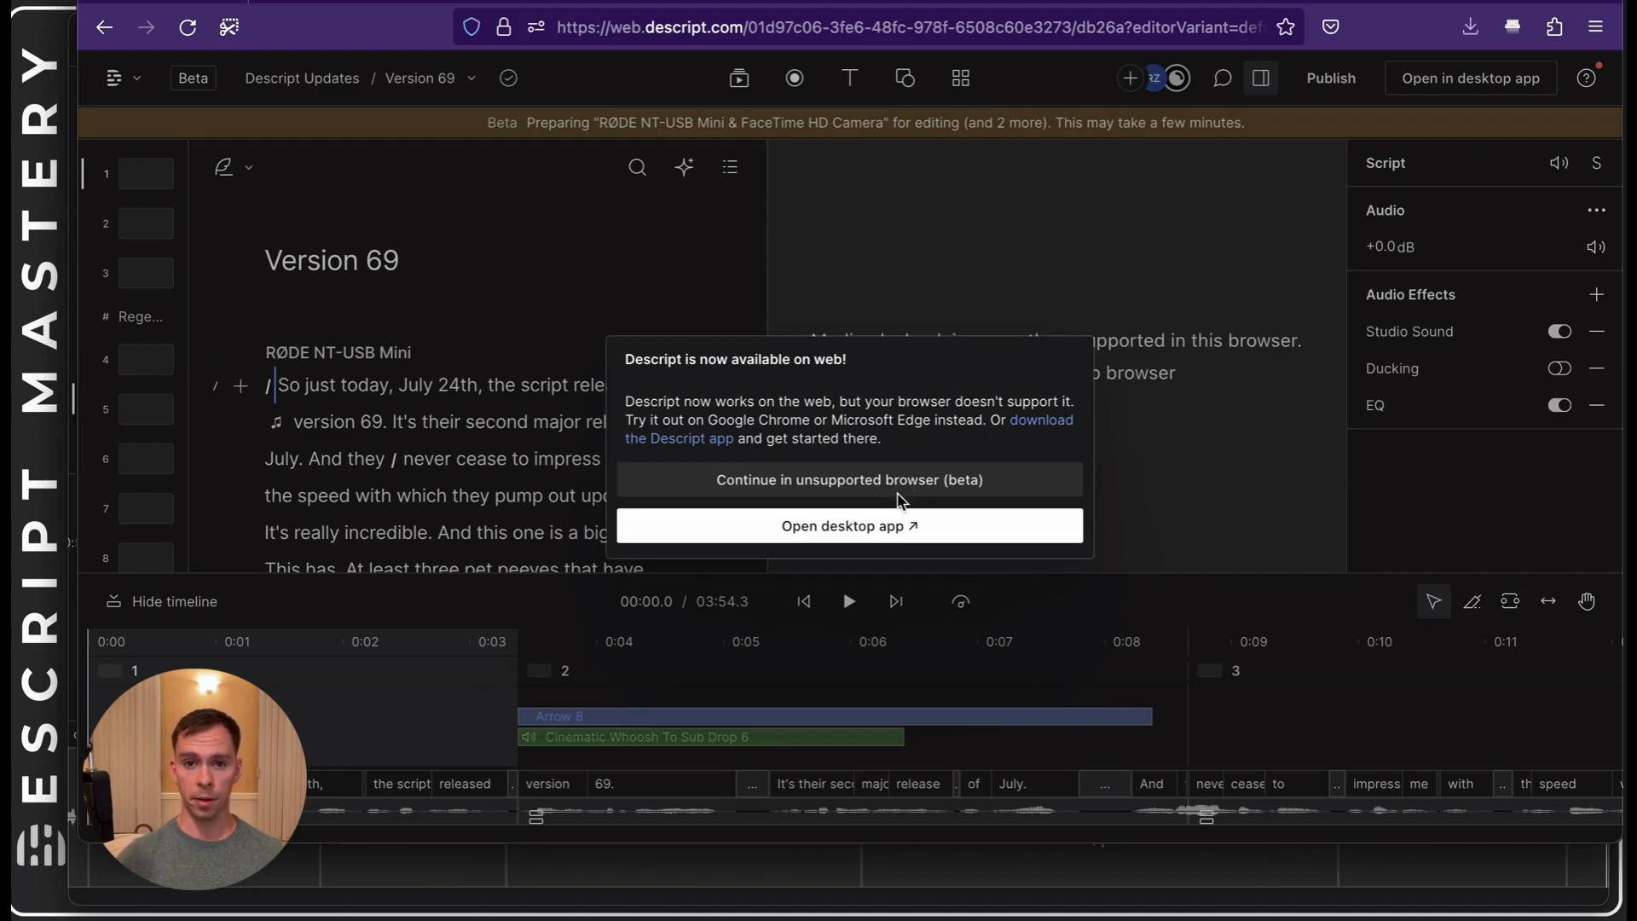
left_click(834, 486)
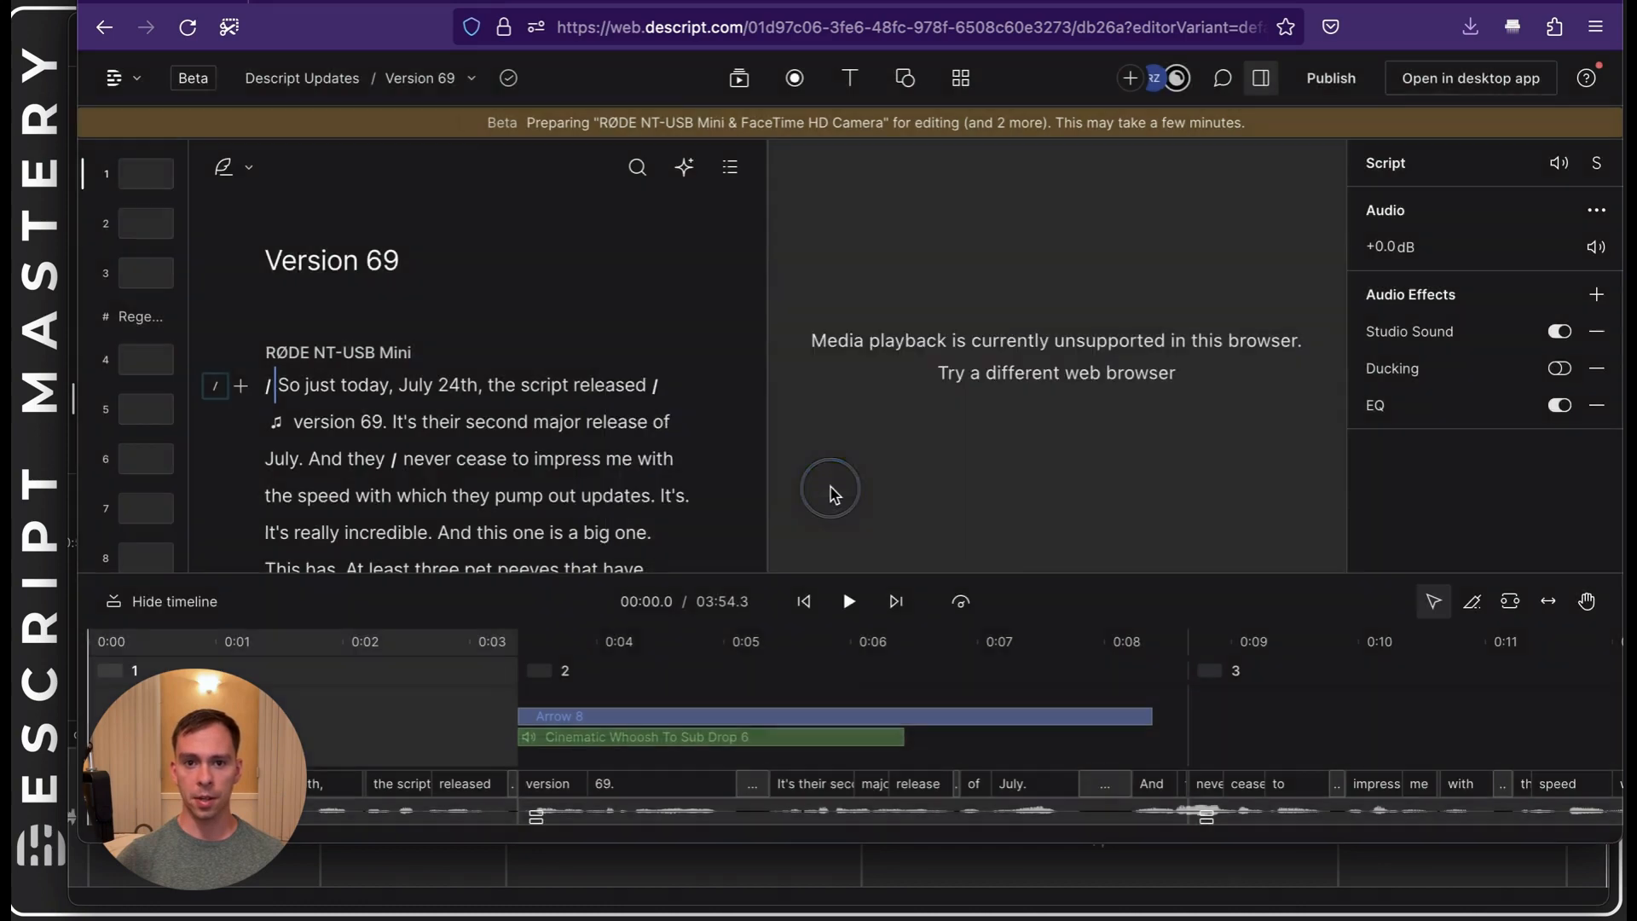
scroll(627, 302, "down", 1)
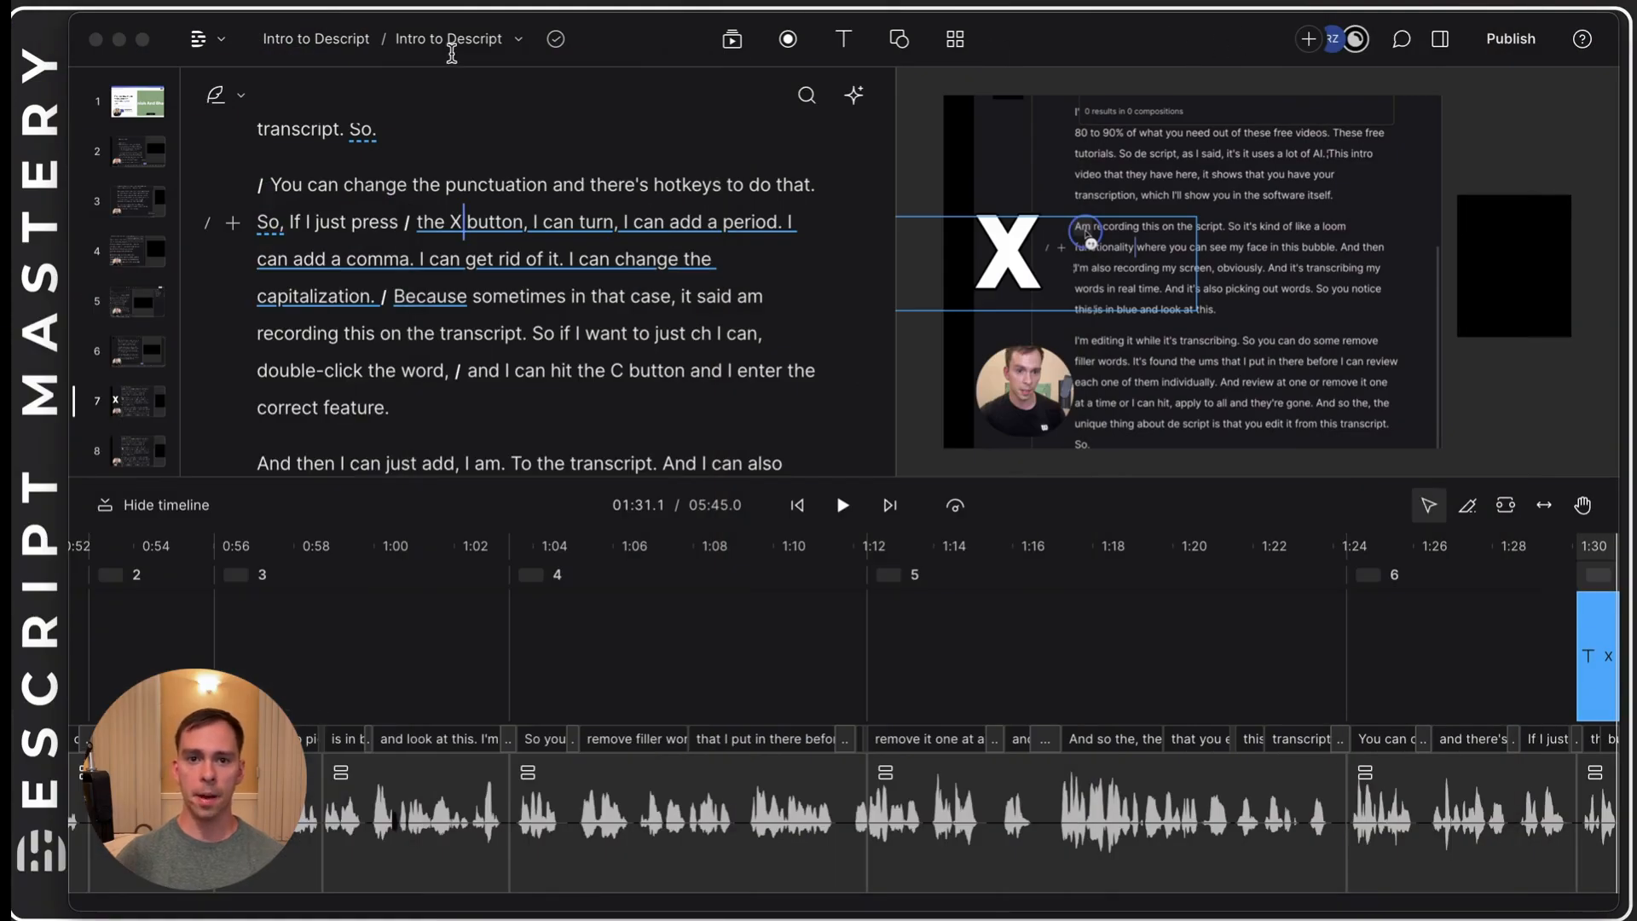
- View the help and support options available for the Intro to Descript project, and close them
left_click(1093, 106)
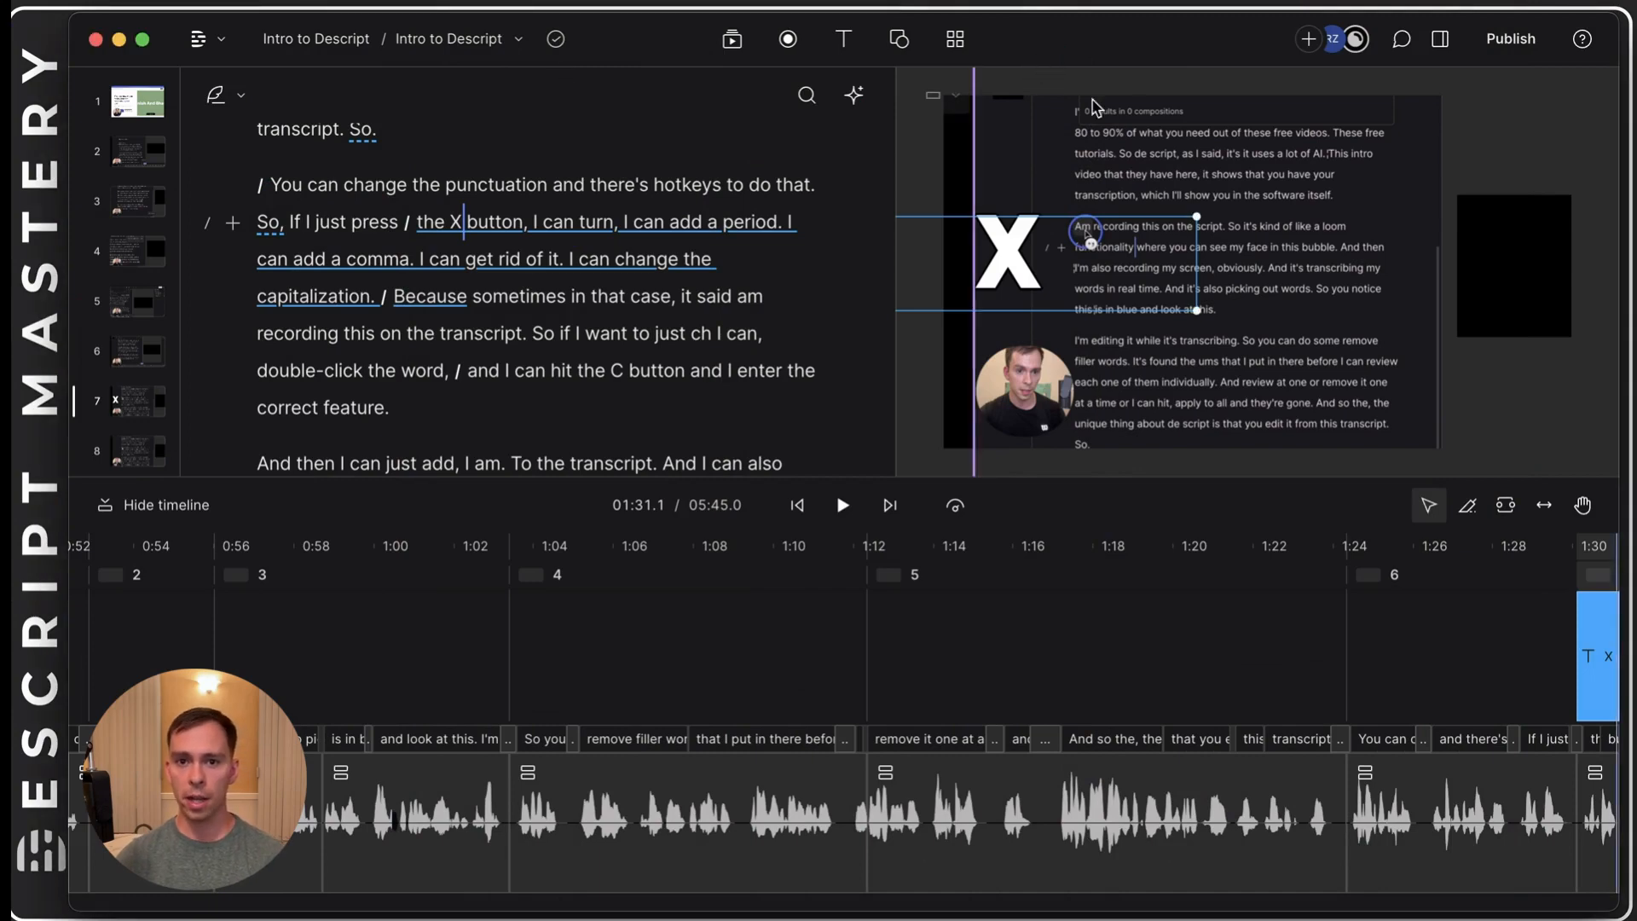
left_click(1503, 128)
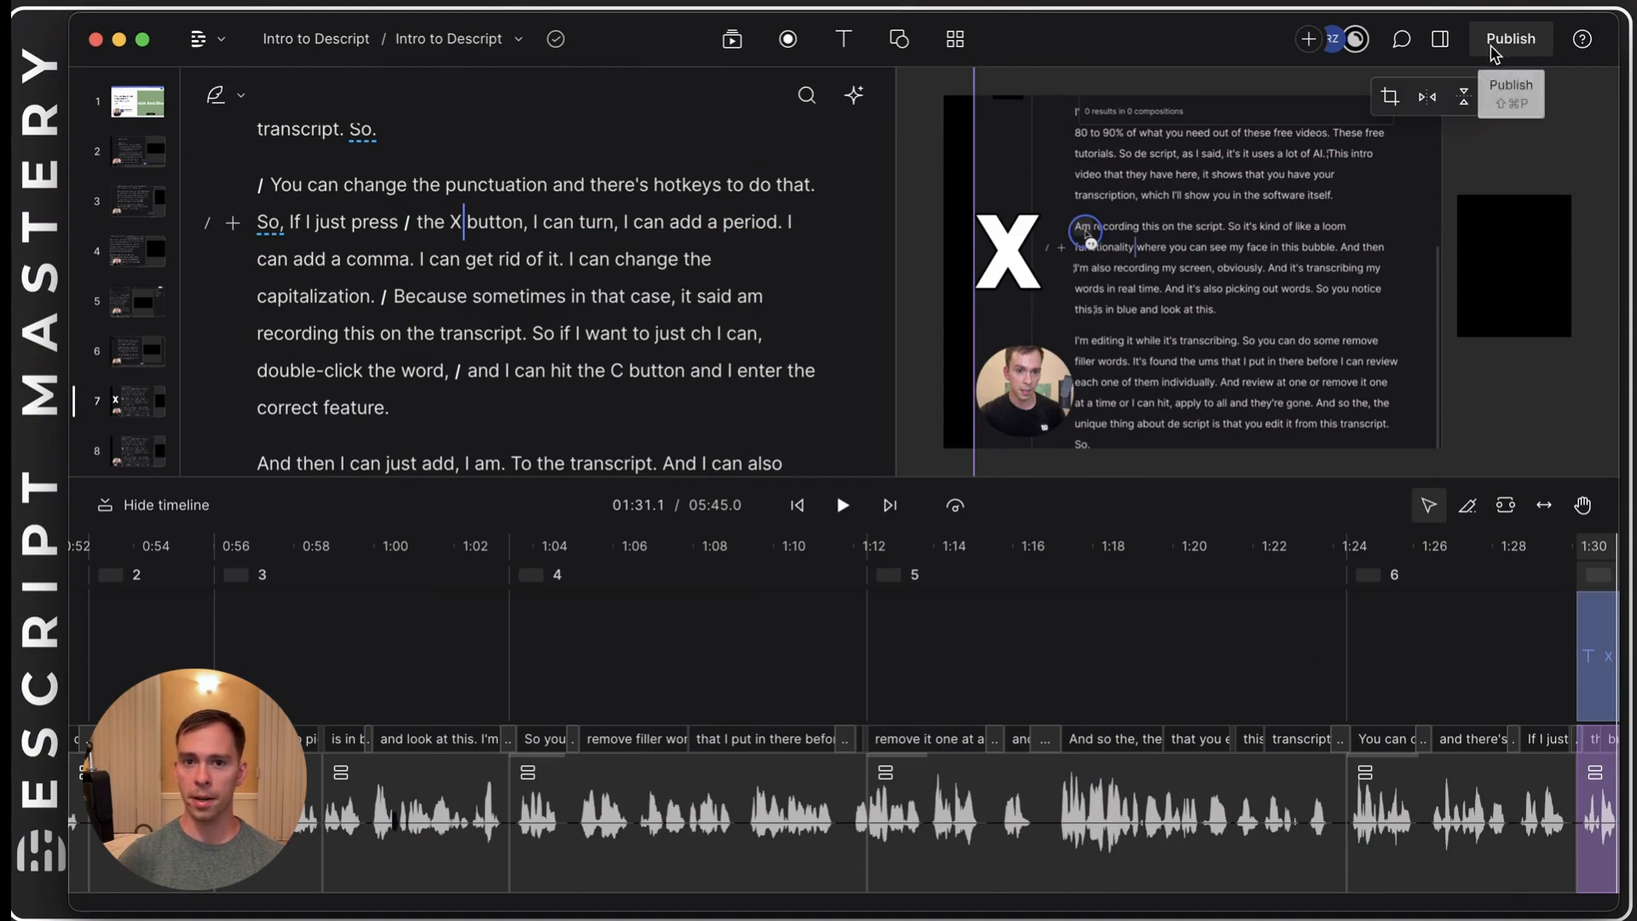
left_click(1583, 40)
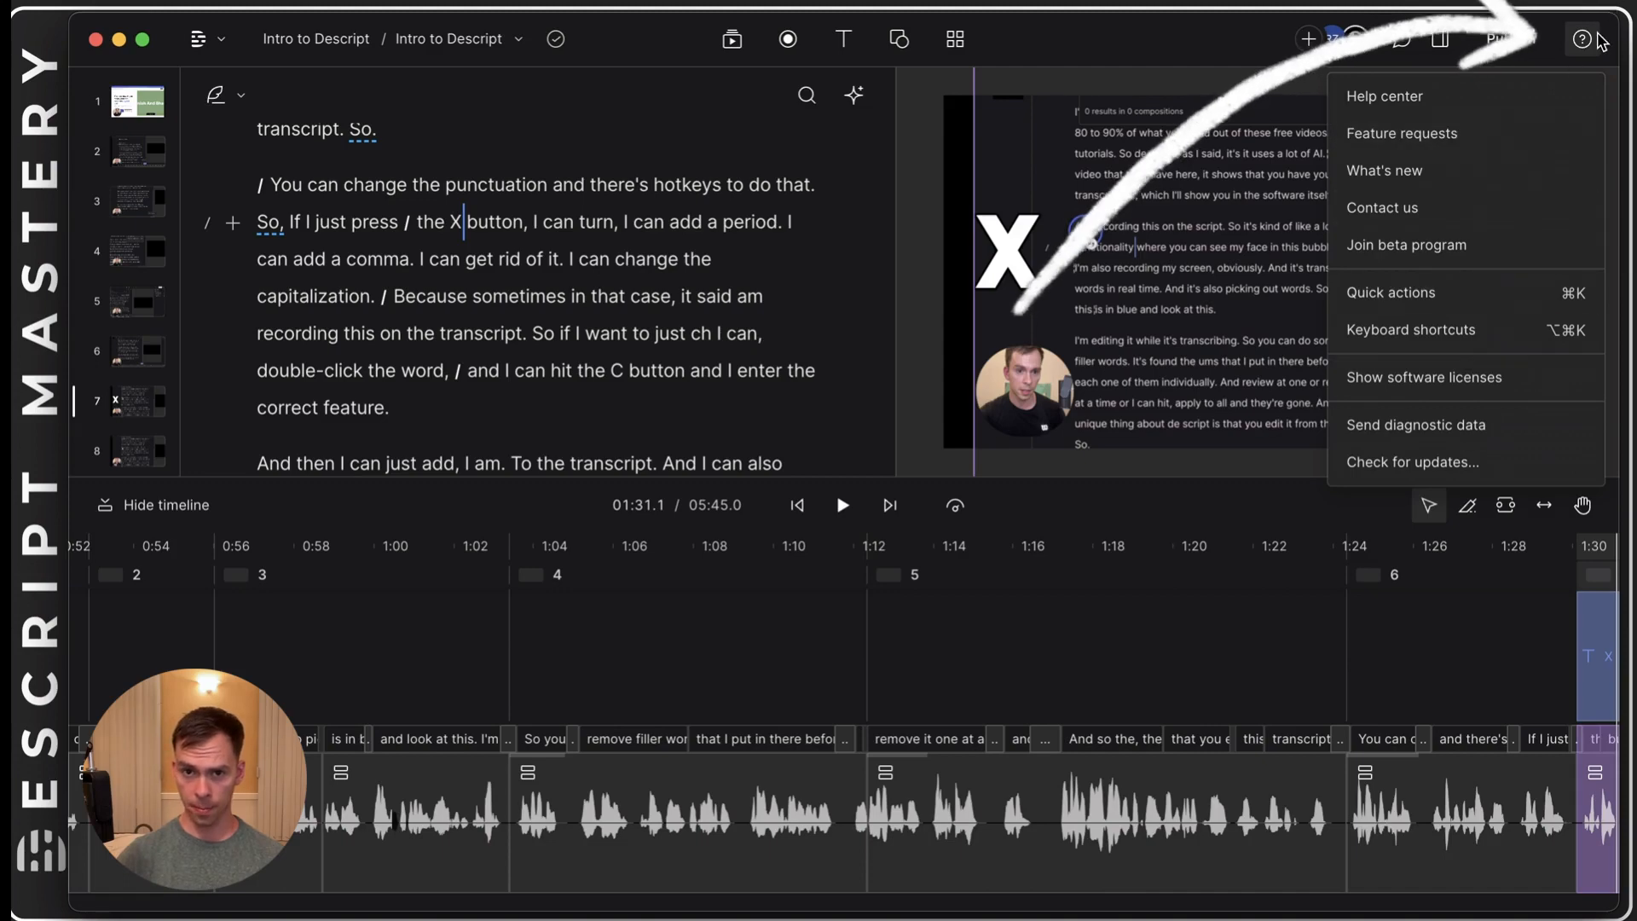
left_click(1498, 107)
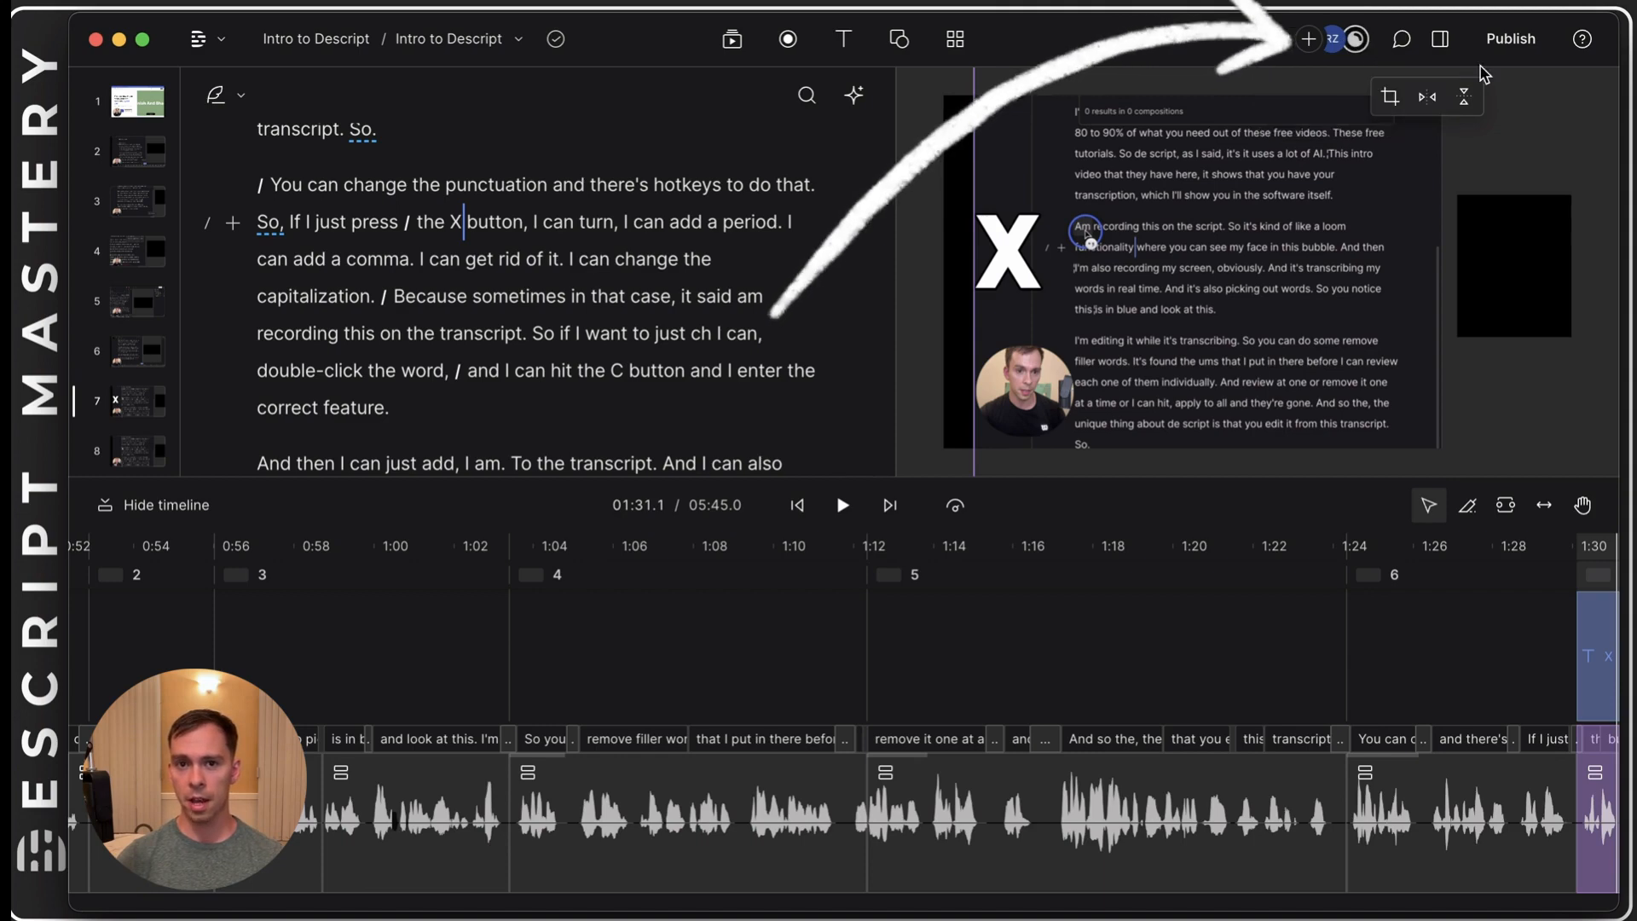
- View the project's comments, and switch to the script properties sidebar
mouse_move(1354, 94)
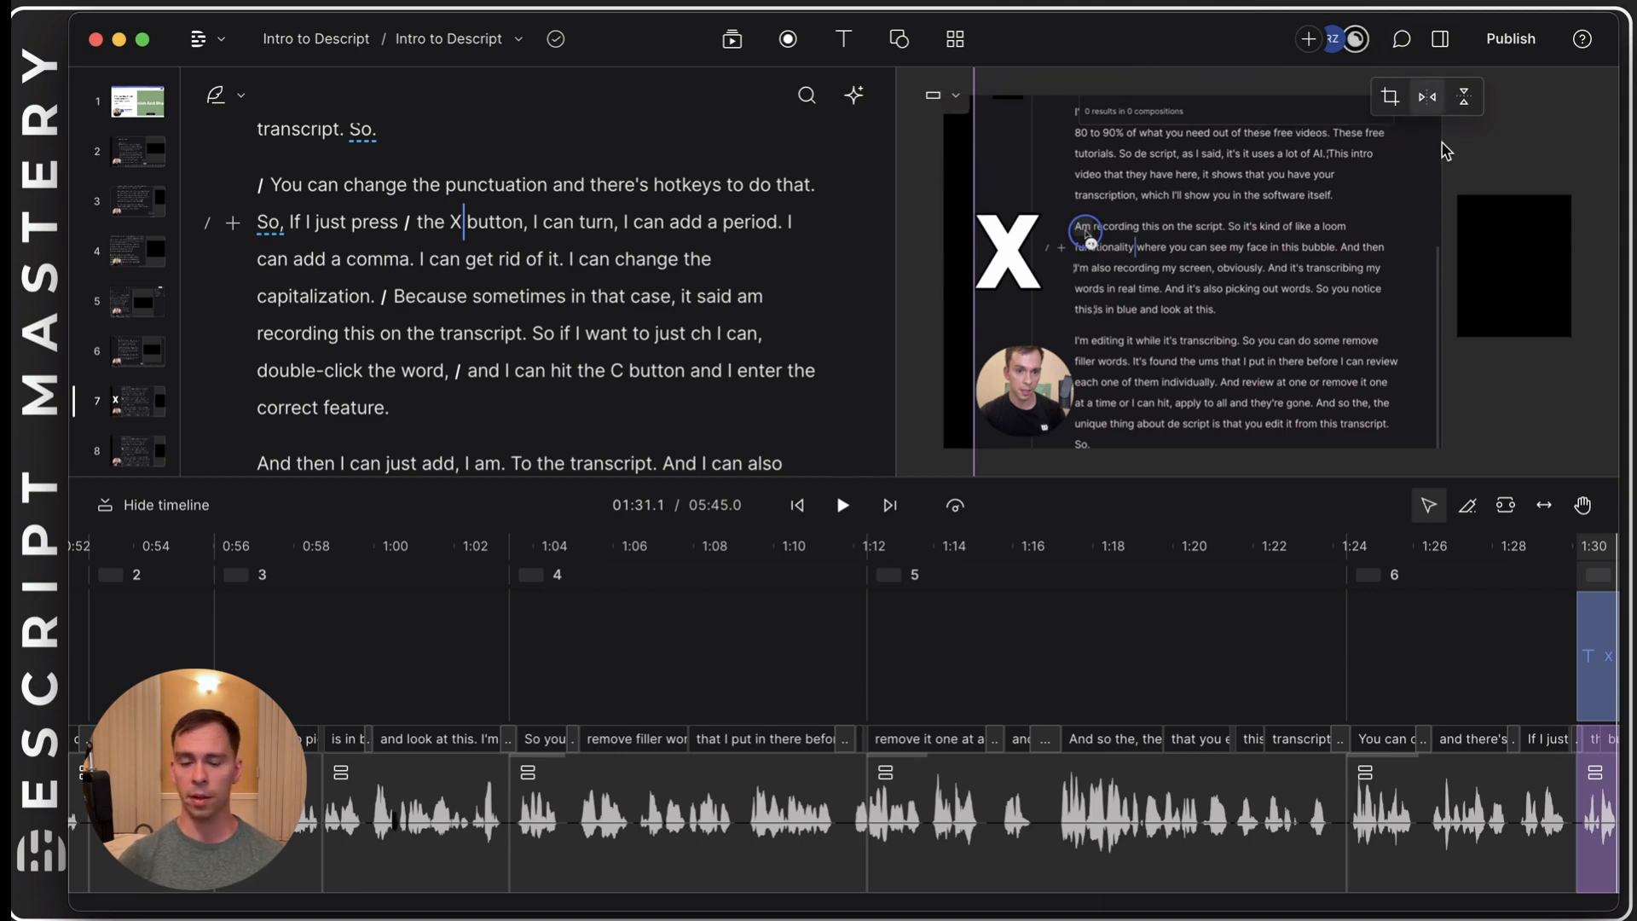
left_click(1411, 53)
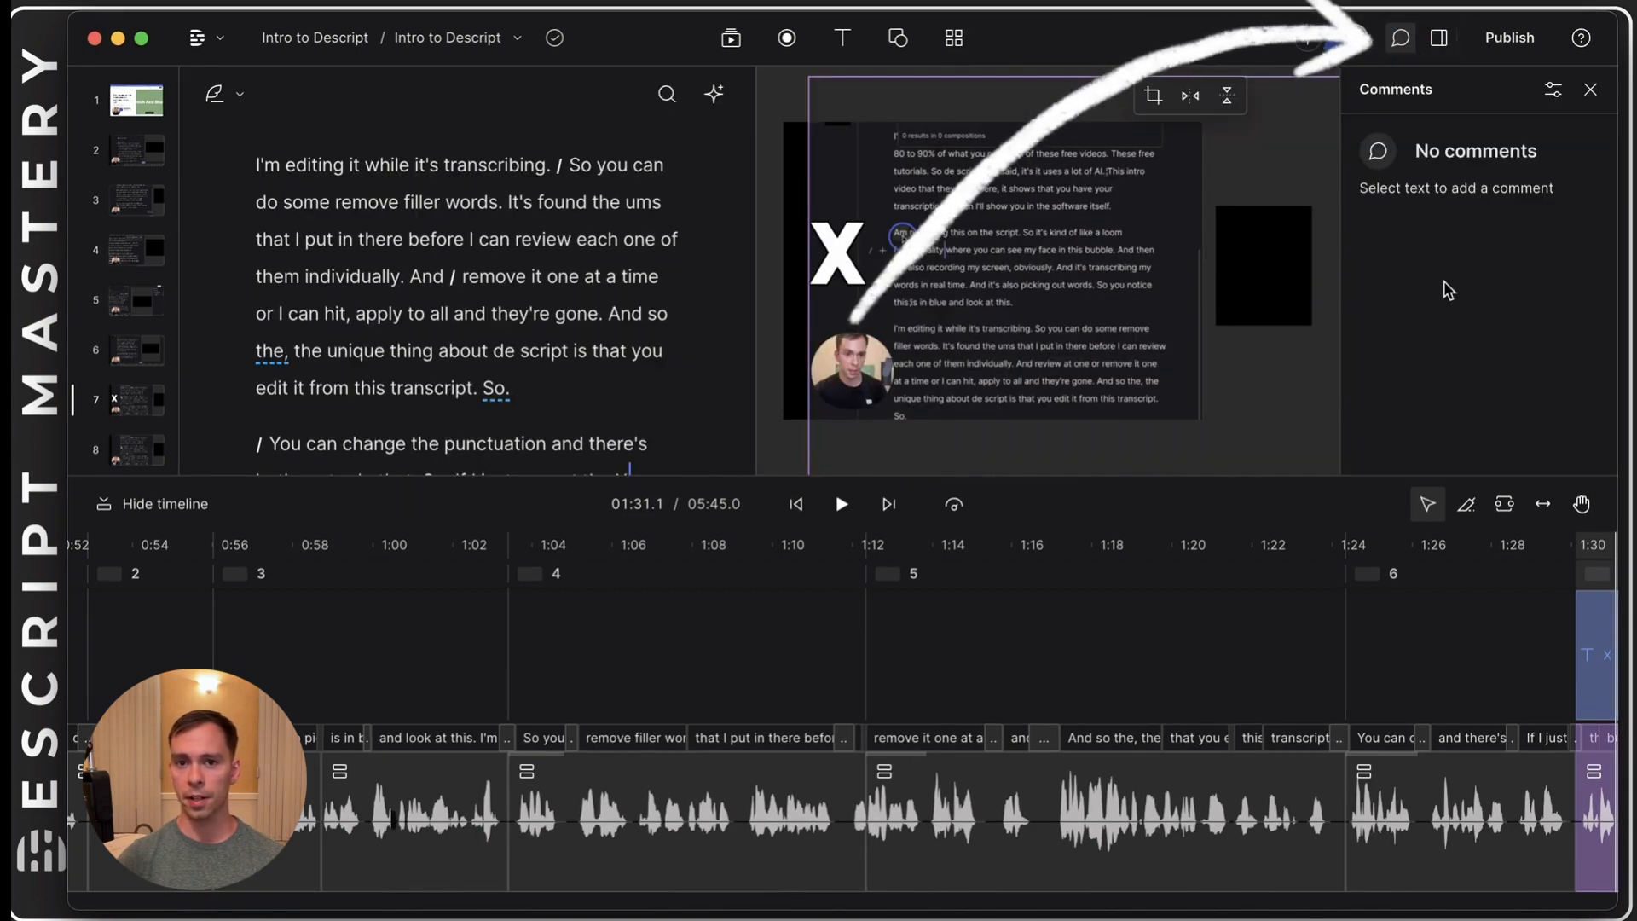
left_click(1440, 41)
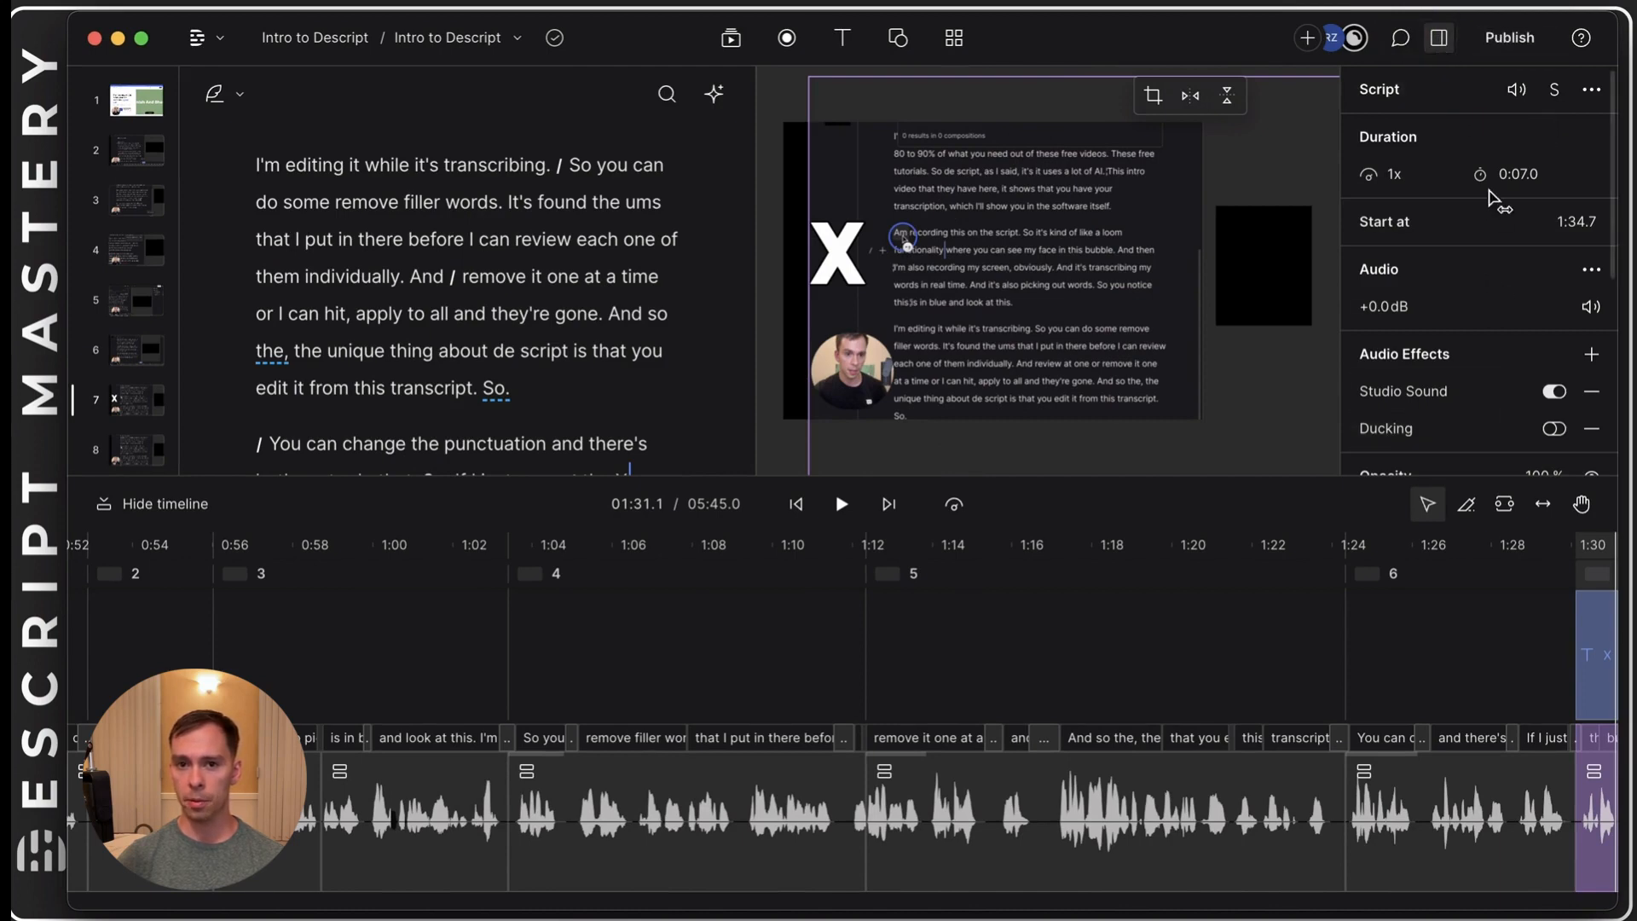
- Toggle the properties sidebar's visibility several times, leaving it hidden
left_click(1440, 47)
left_click(1441, 45)
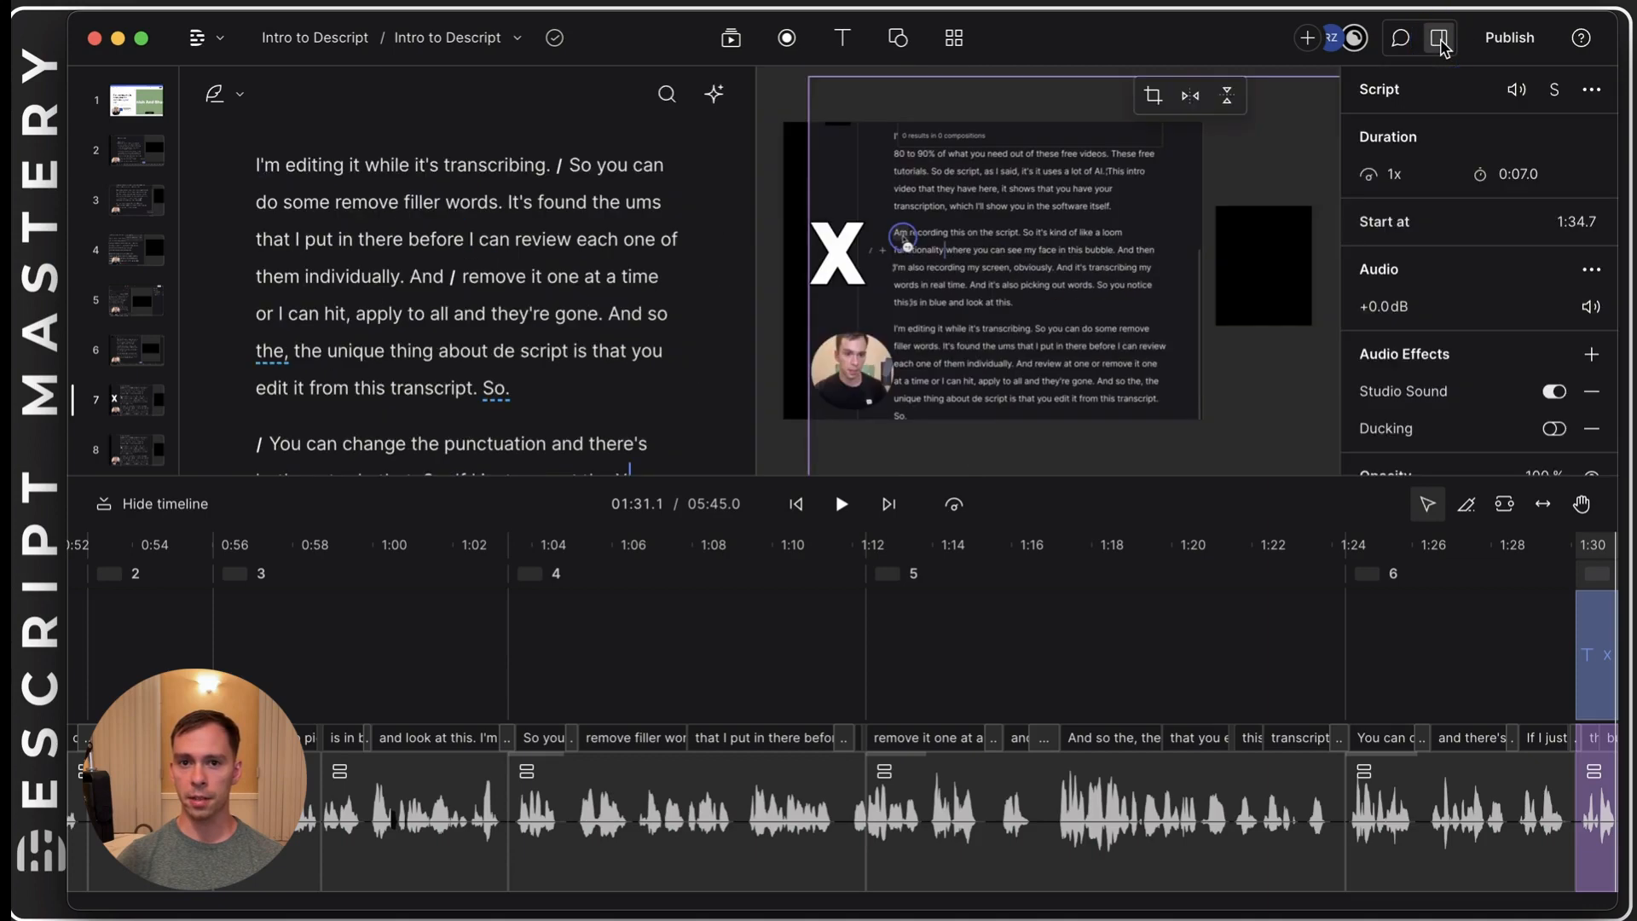
left_click(1440, 45)
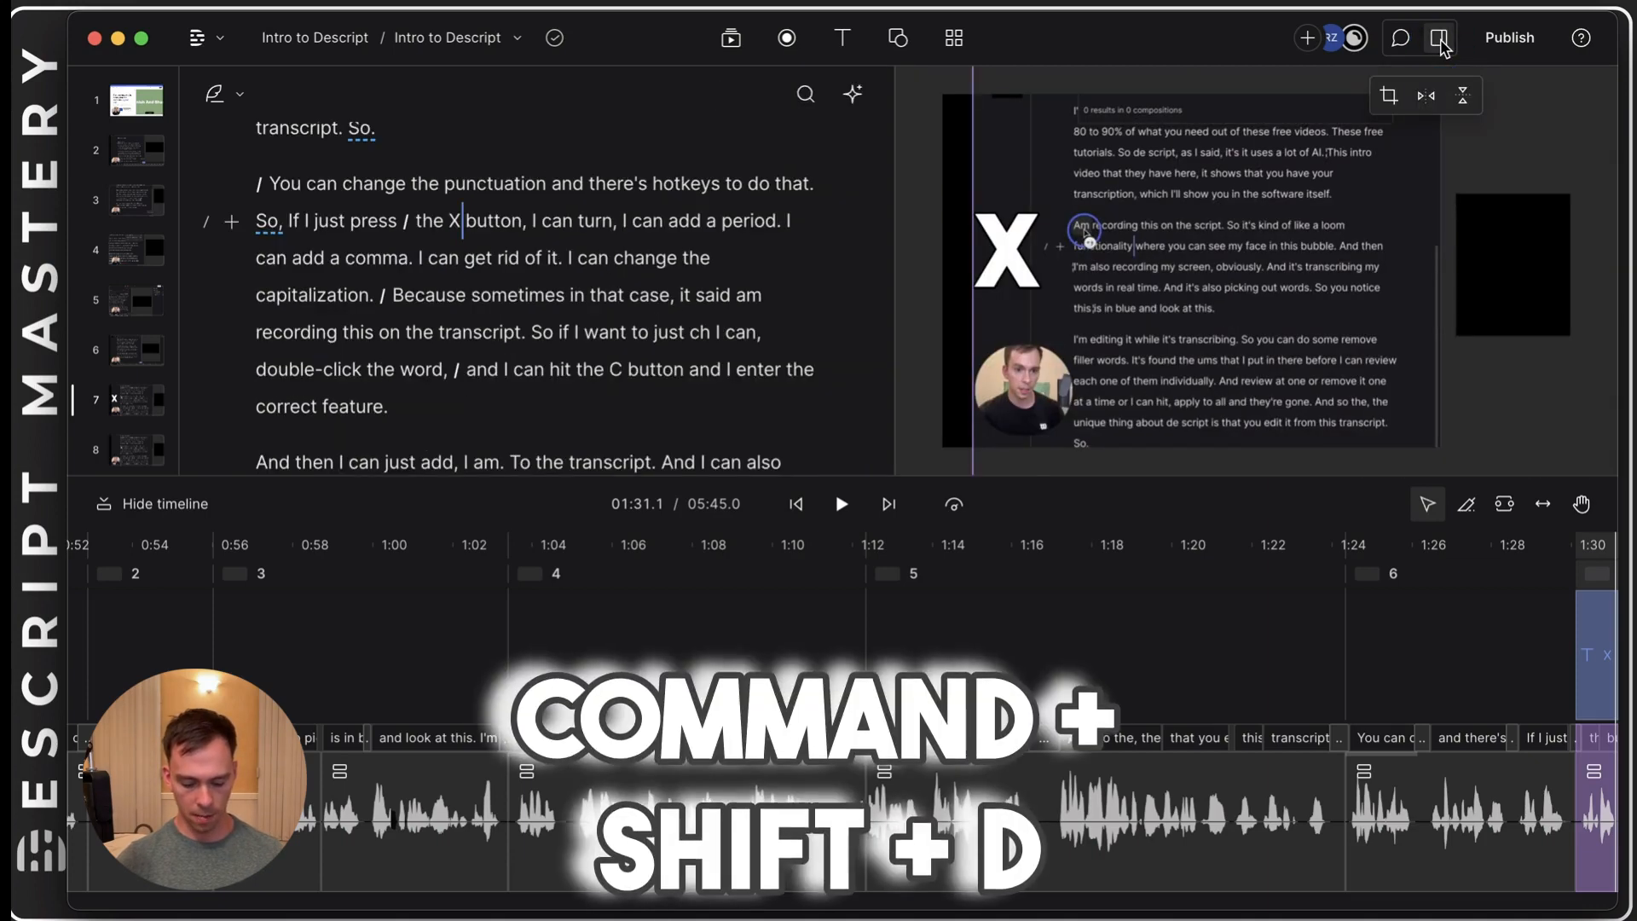
key("super+shift+d")
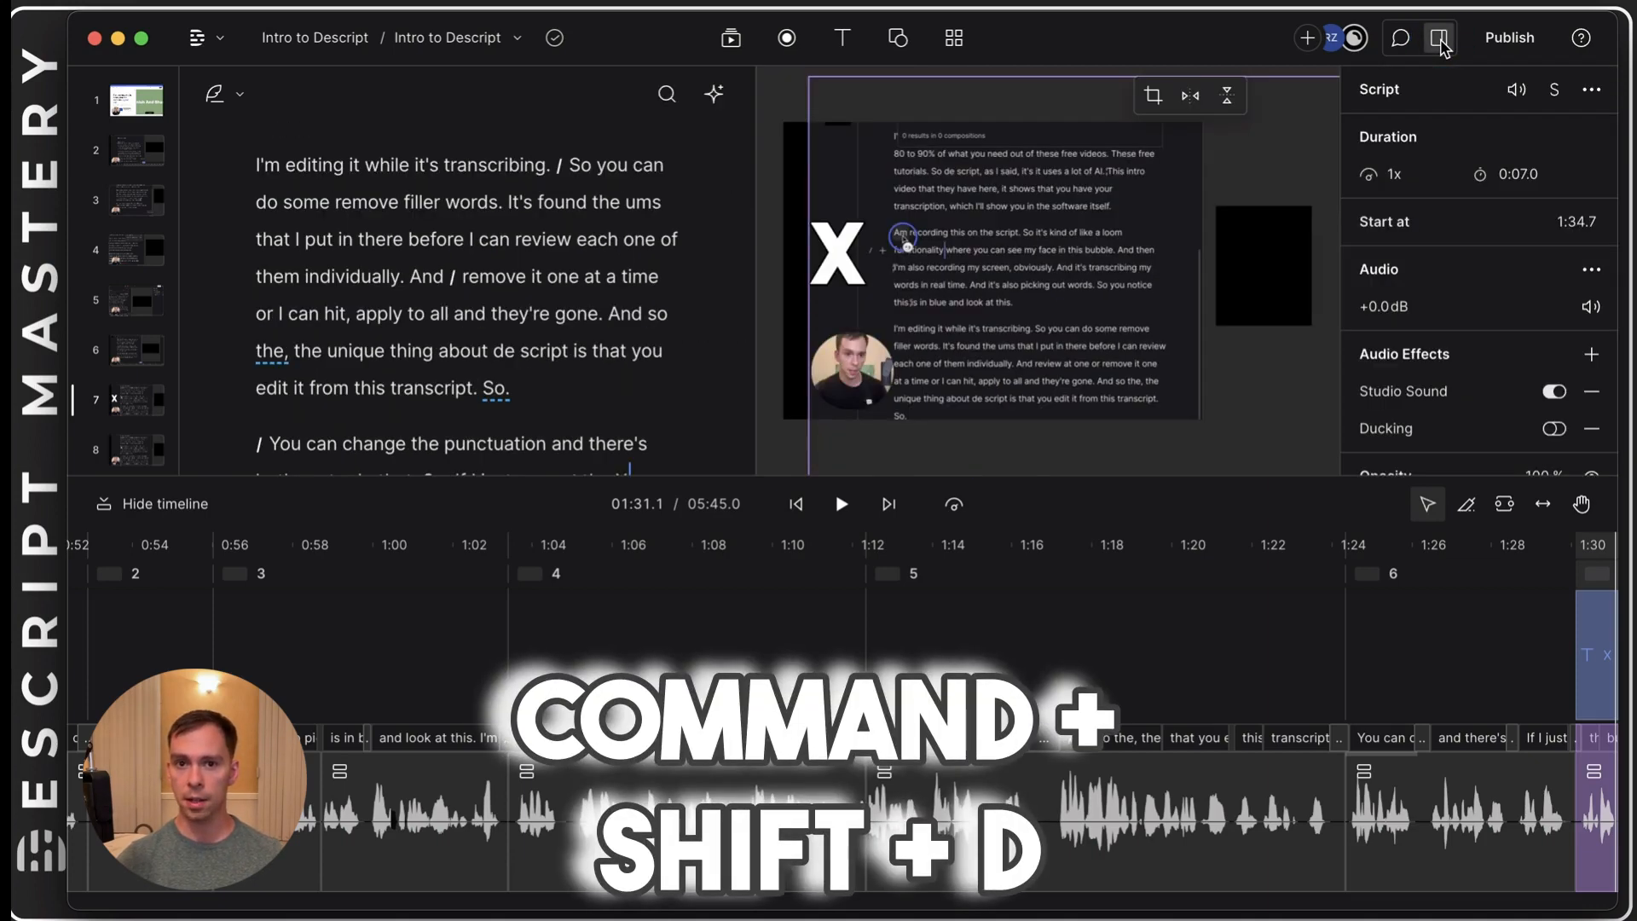
key("super+shift+d")
key("super+shift+d")
key("super+shift+d")
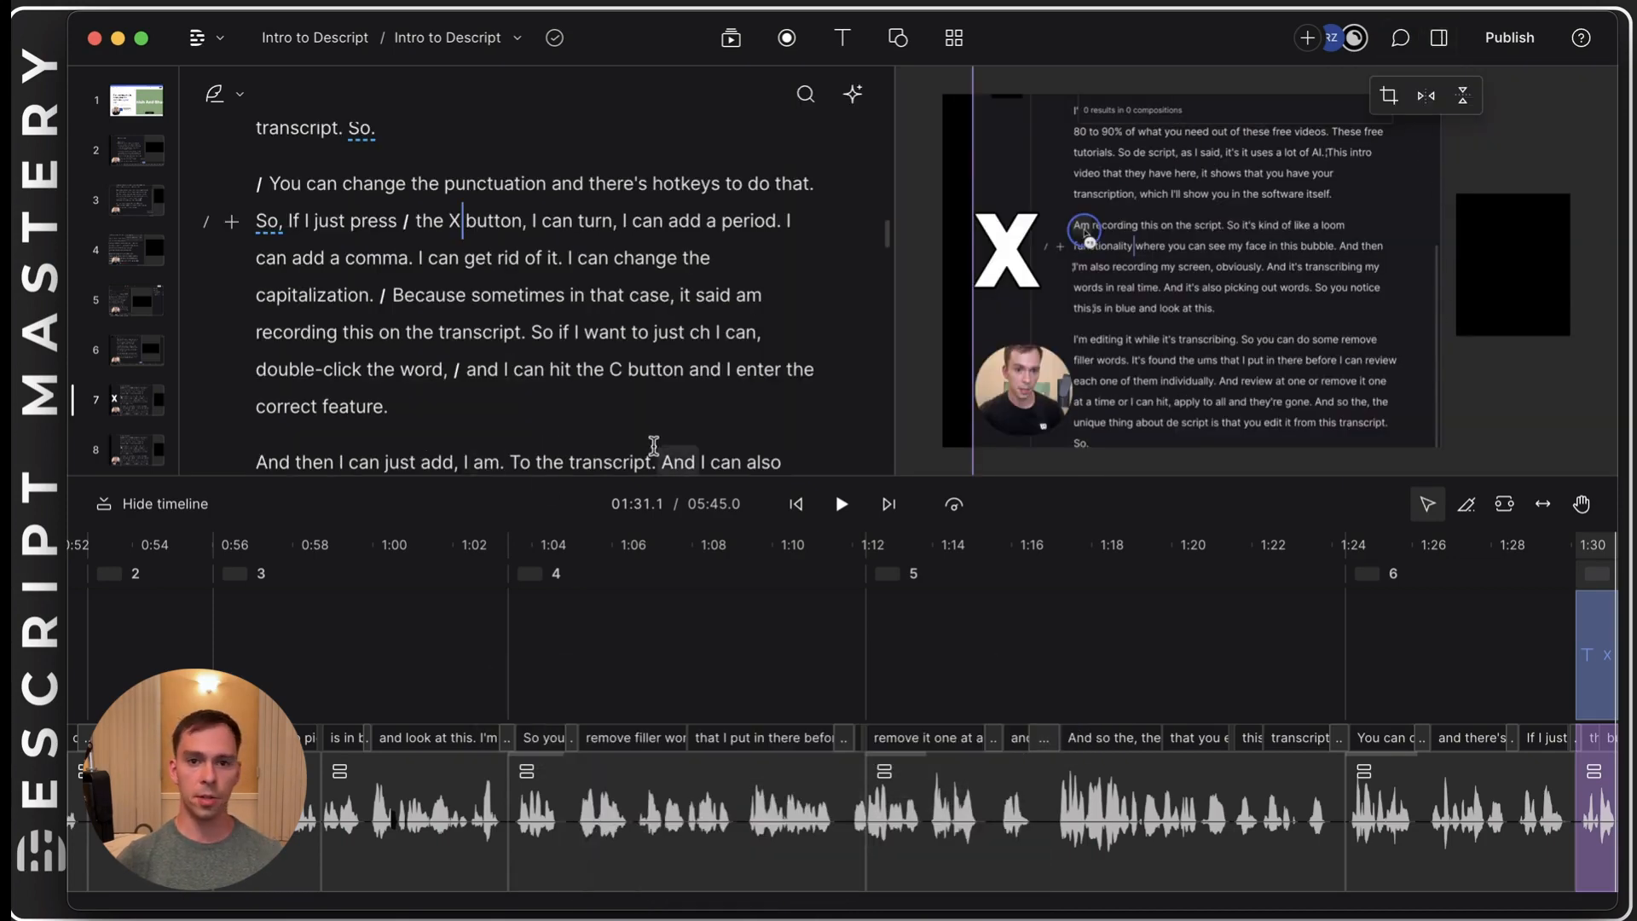
- Hide the timeline to enlarge the script and canvas, and show it again
left_click(104, 503)
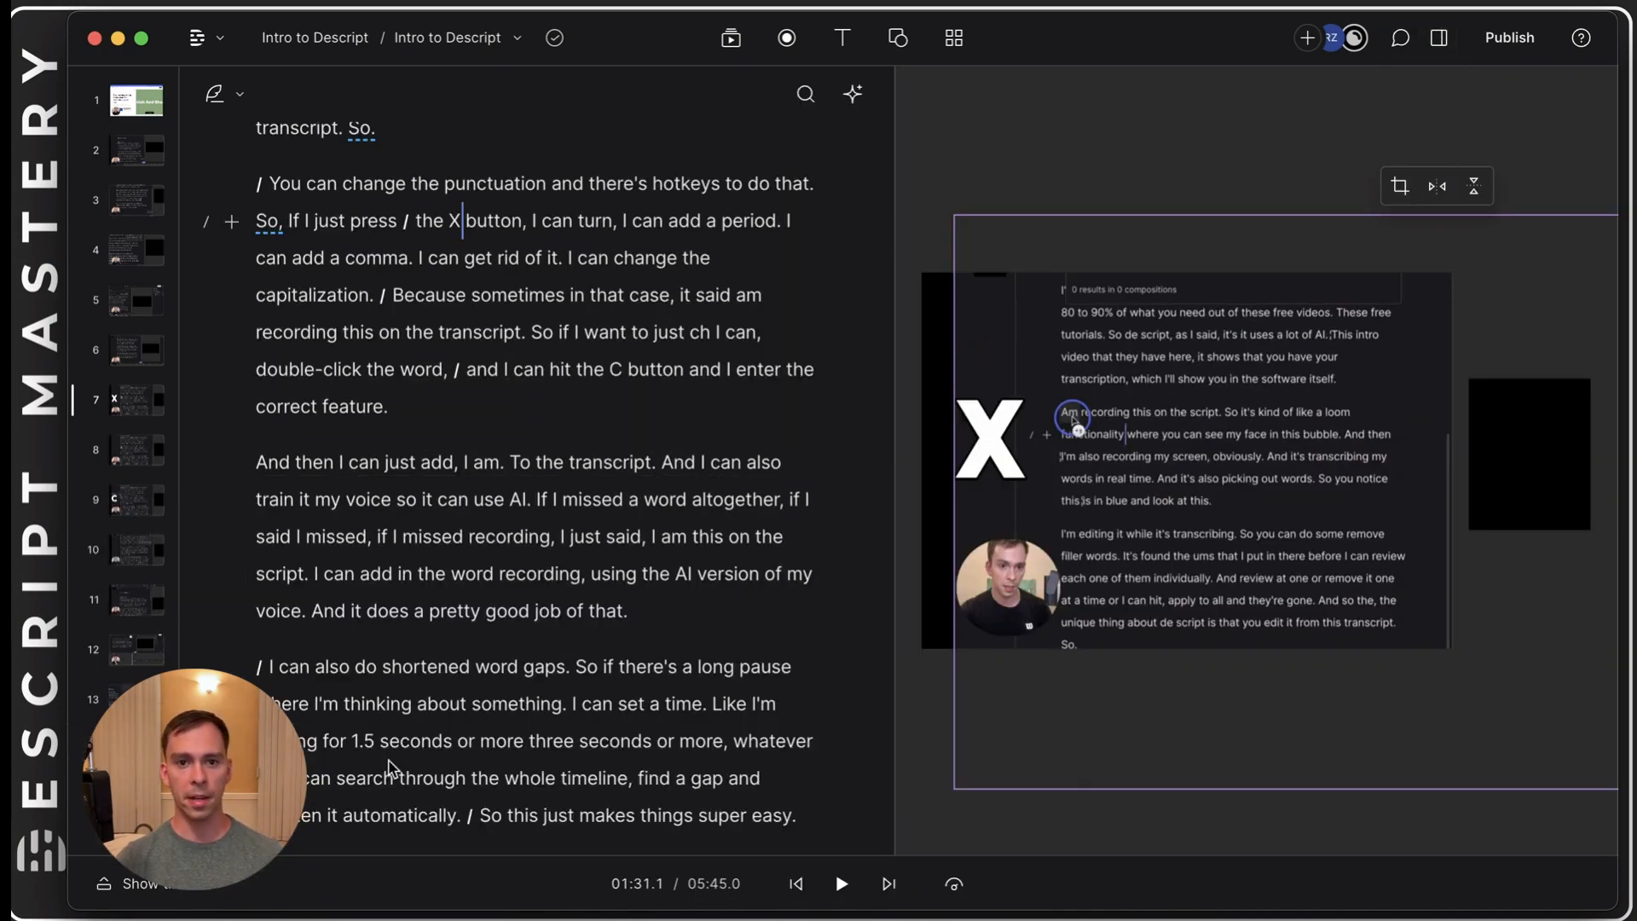
left_click(1187, 841)
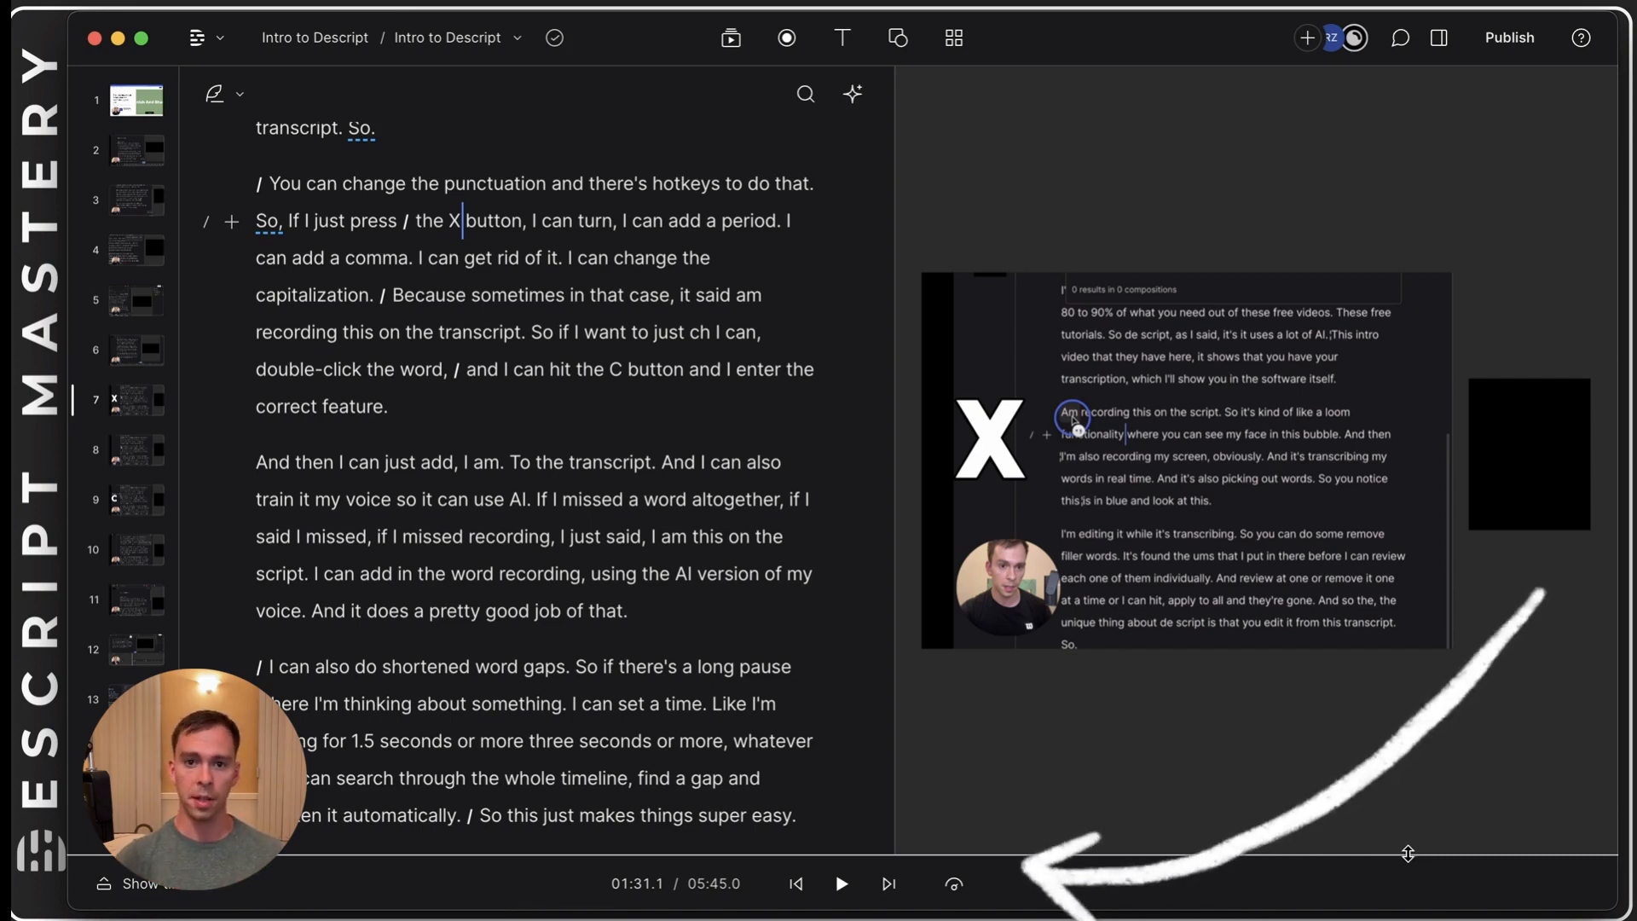
left_click(137, 891)
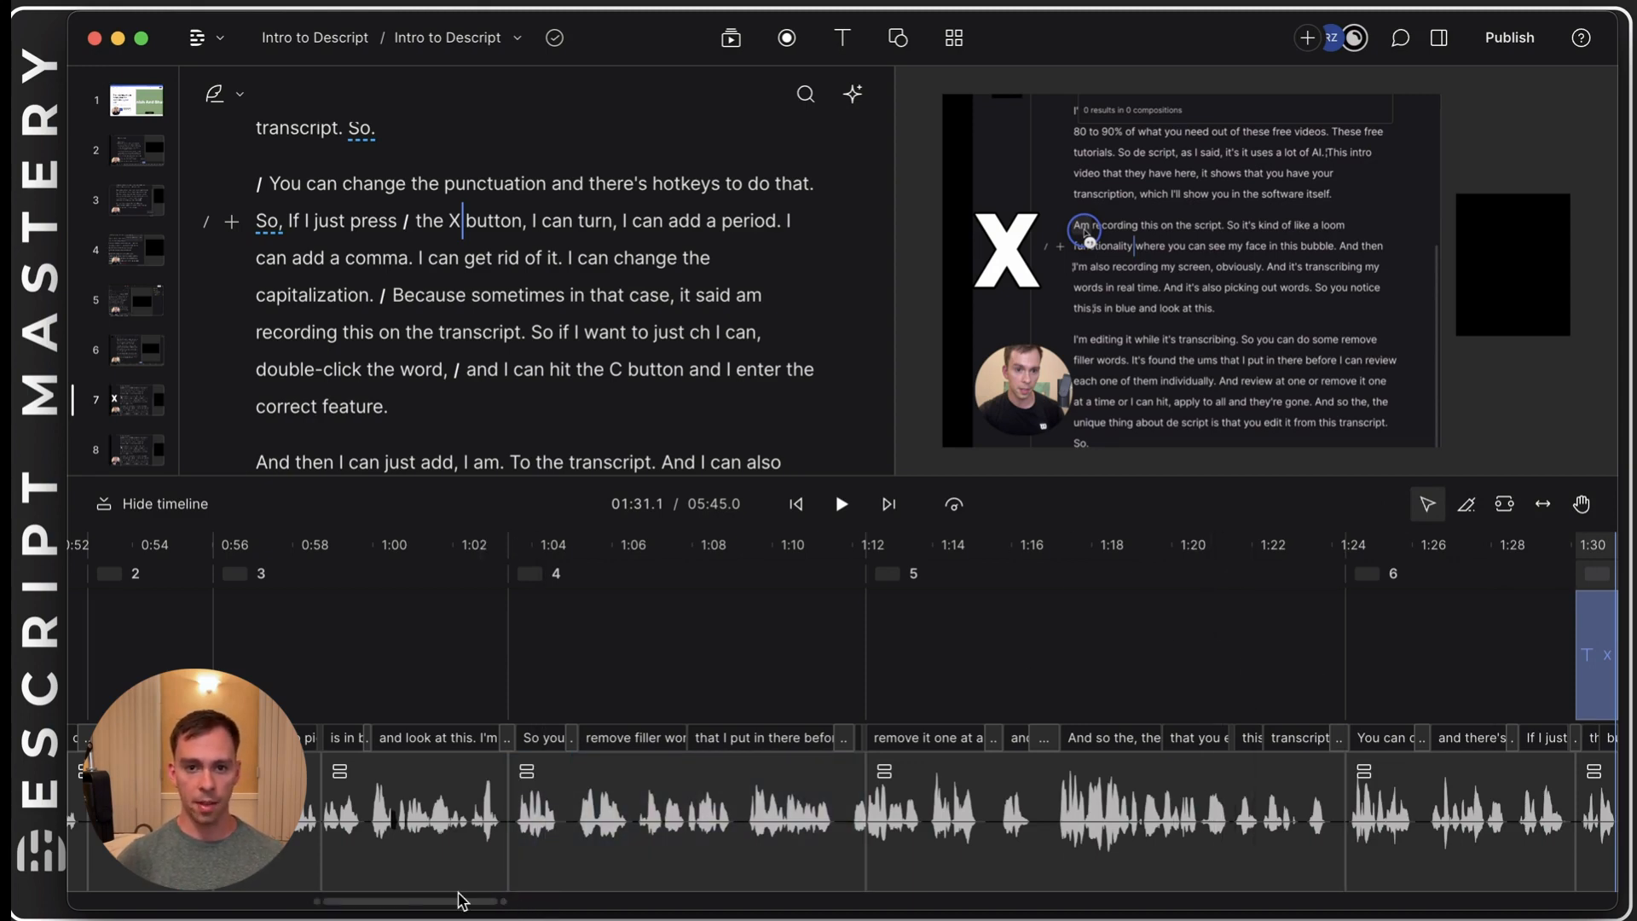
- Zoom the timeline in around the start of scene 7 until it is divided into half-second intervals
left_click(422, 810)
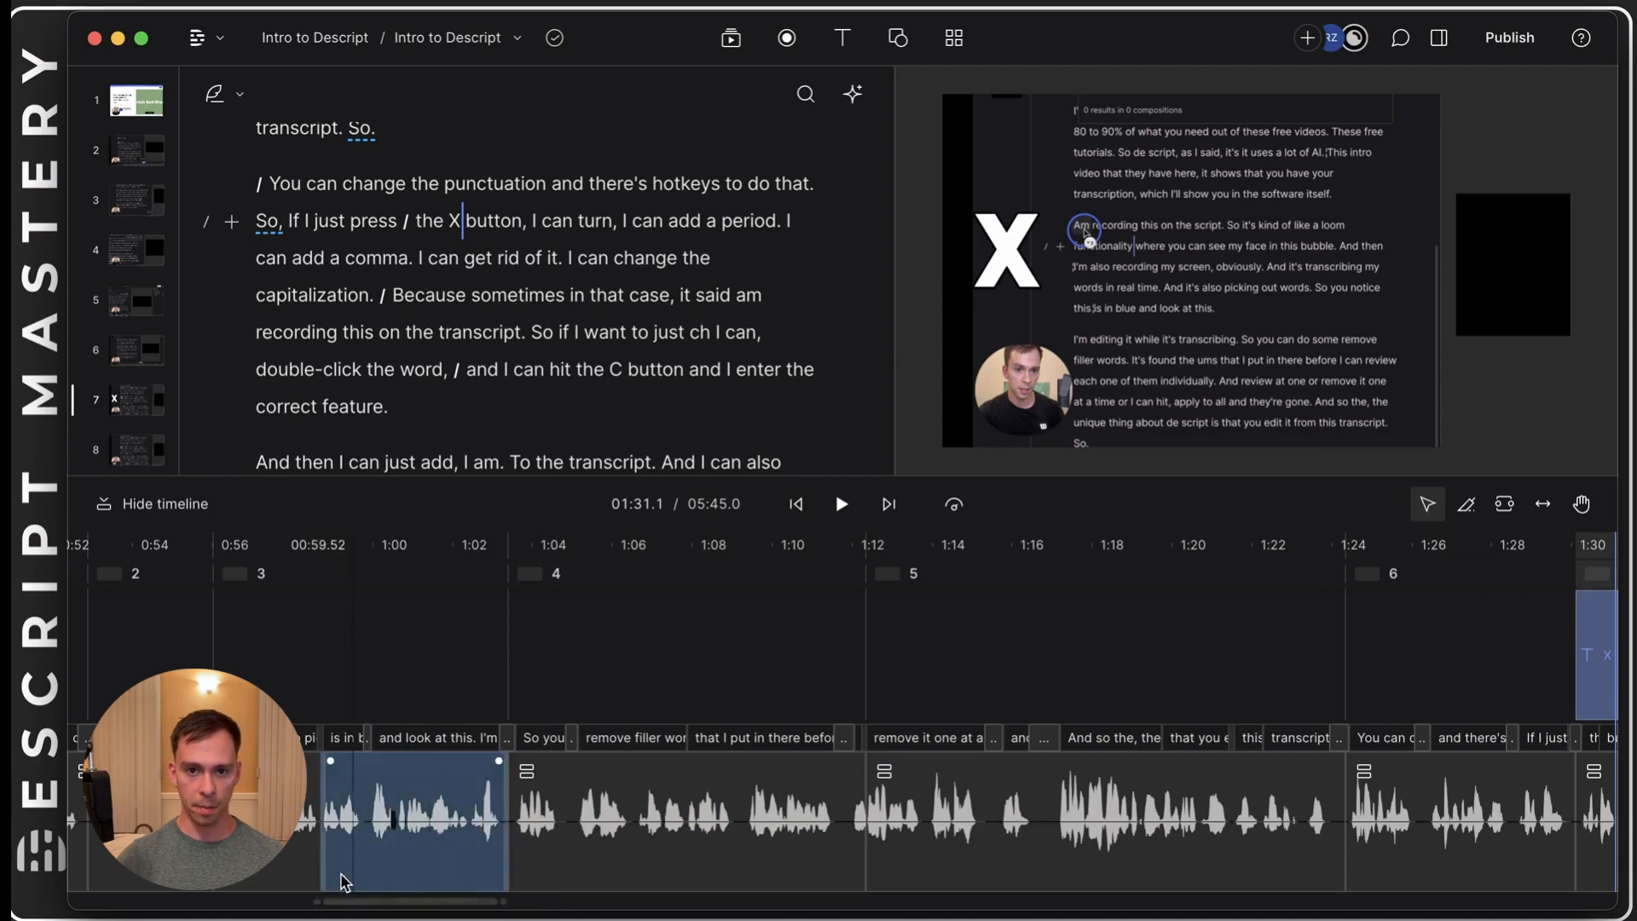
left_click(426, 901)
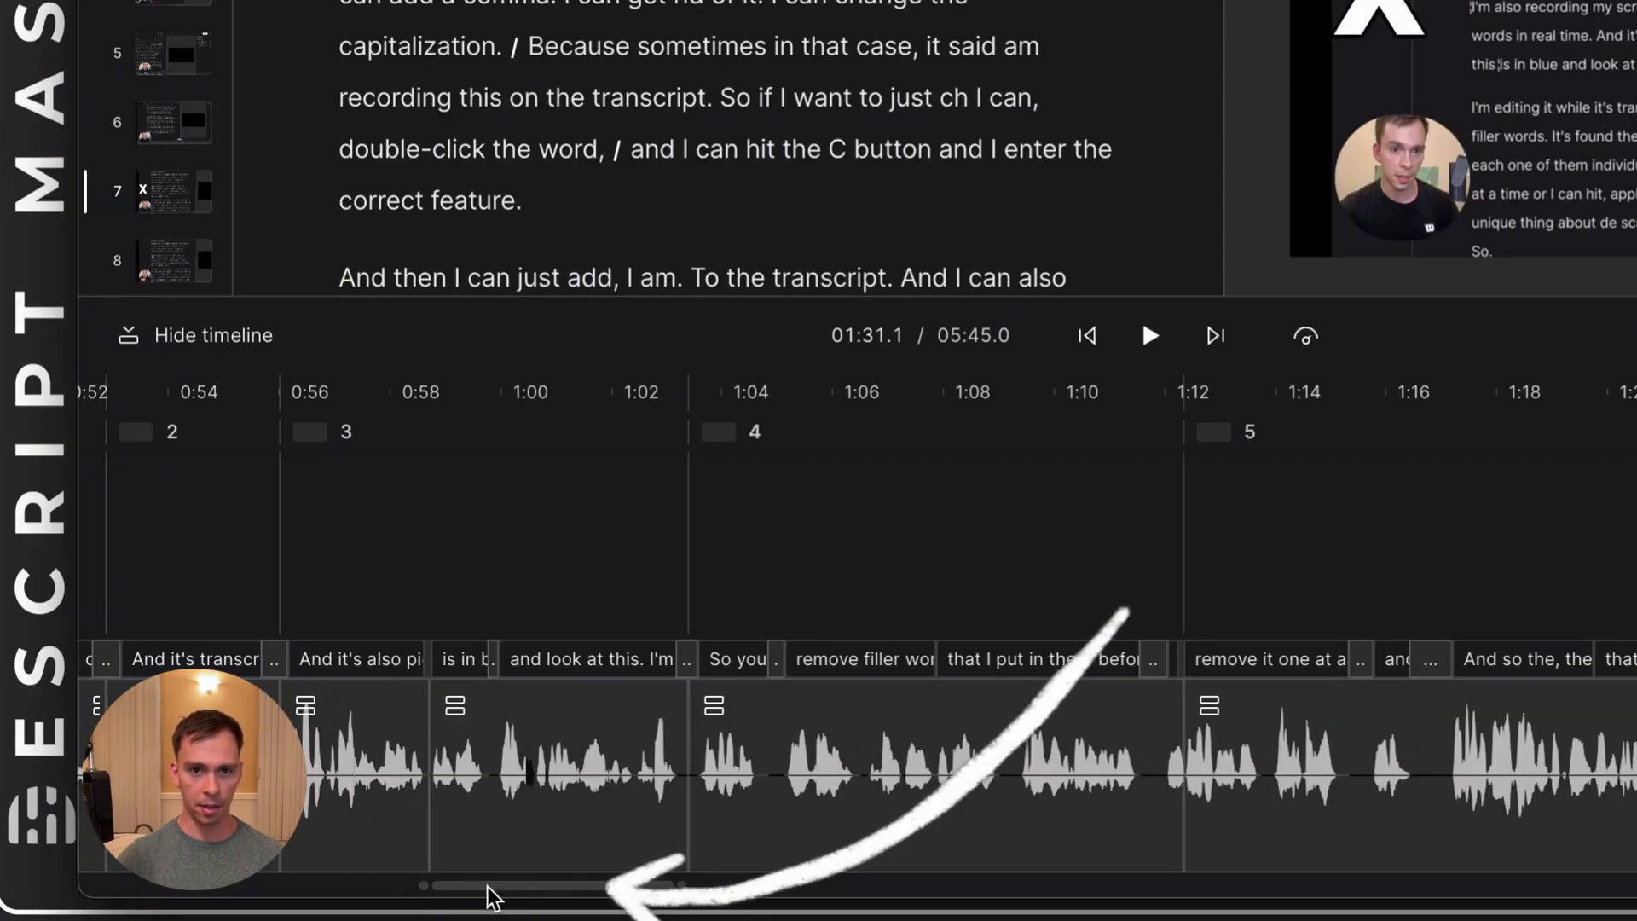
left_click(645, 891)
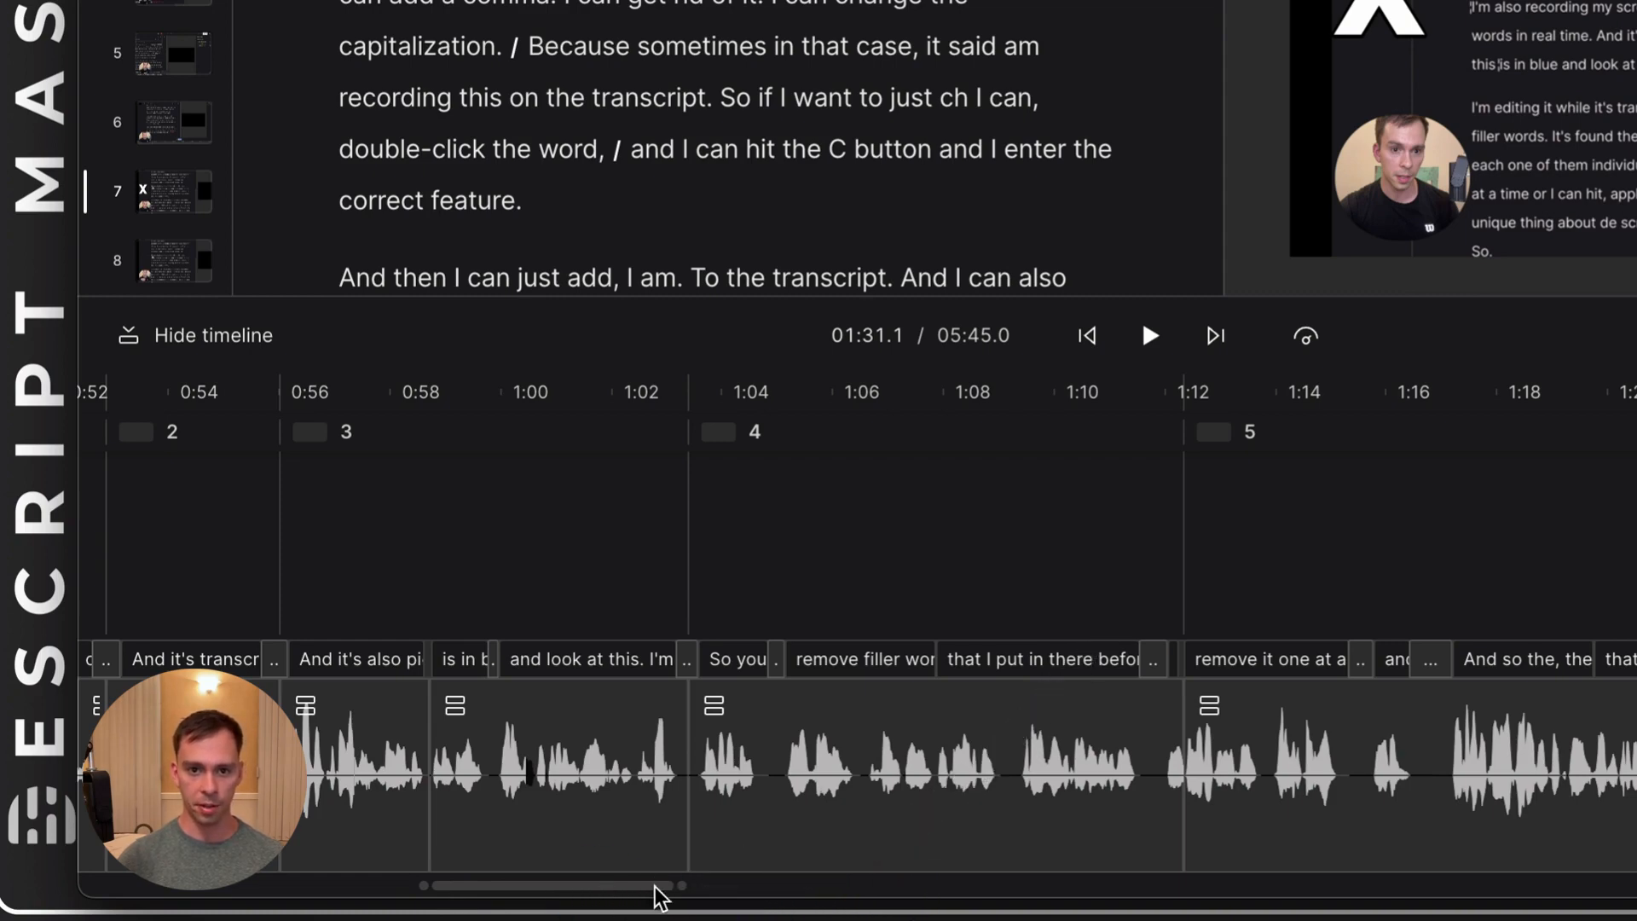
left_click_drag(683, 888, 566, 880)
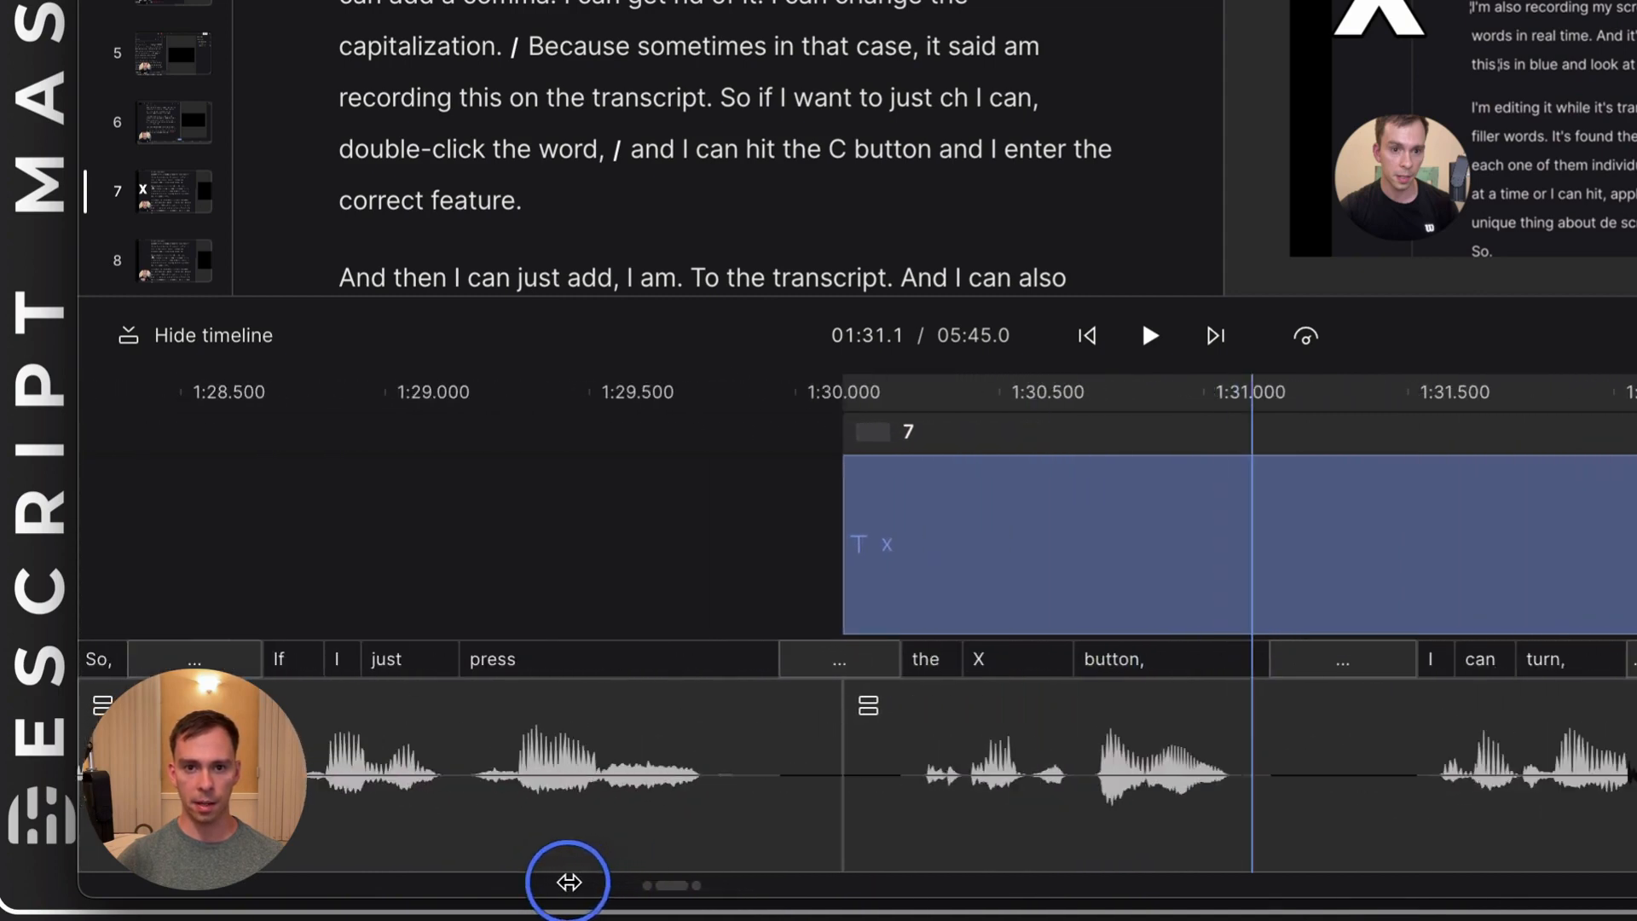
left_click(672, 865)
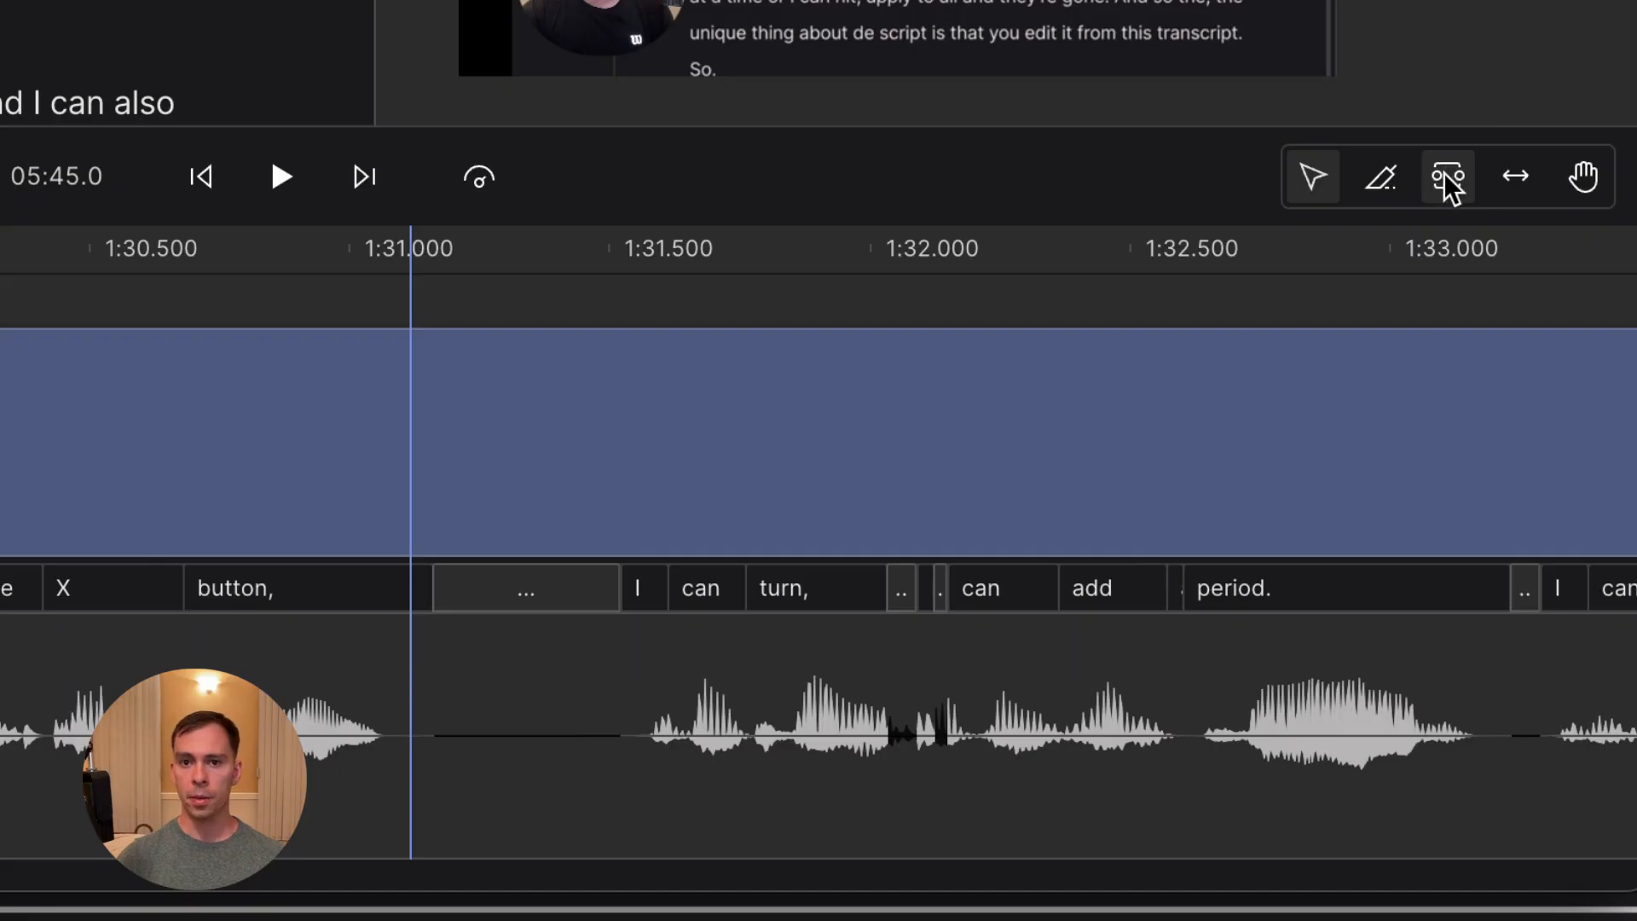
- Try to slip the script audio within its clip under scene 7 using the Slip tool
left_click(1509, 183)
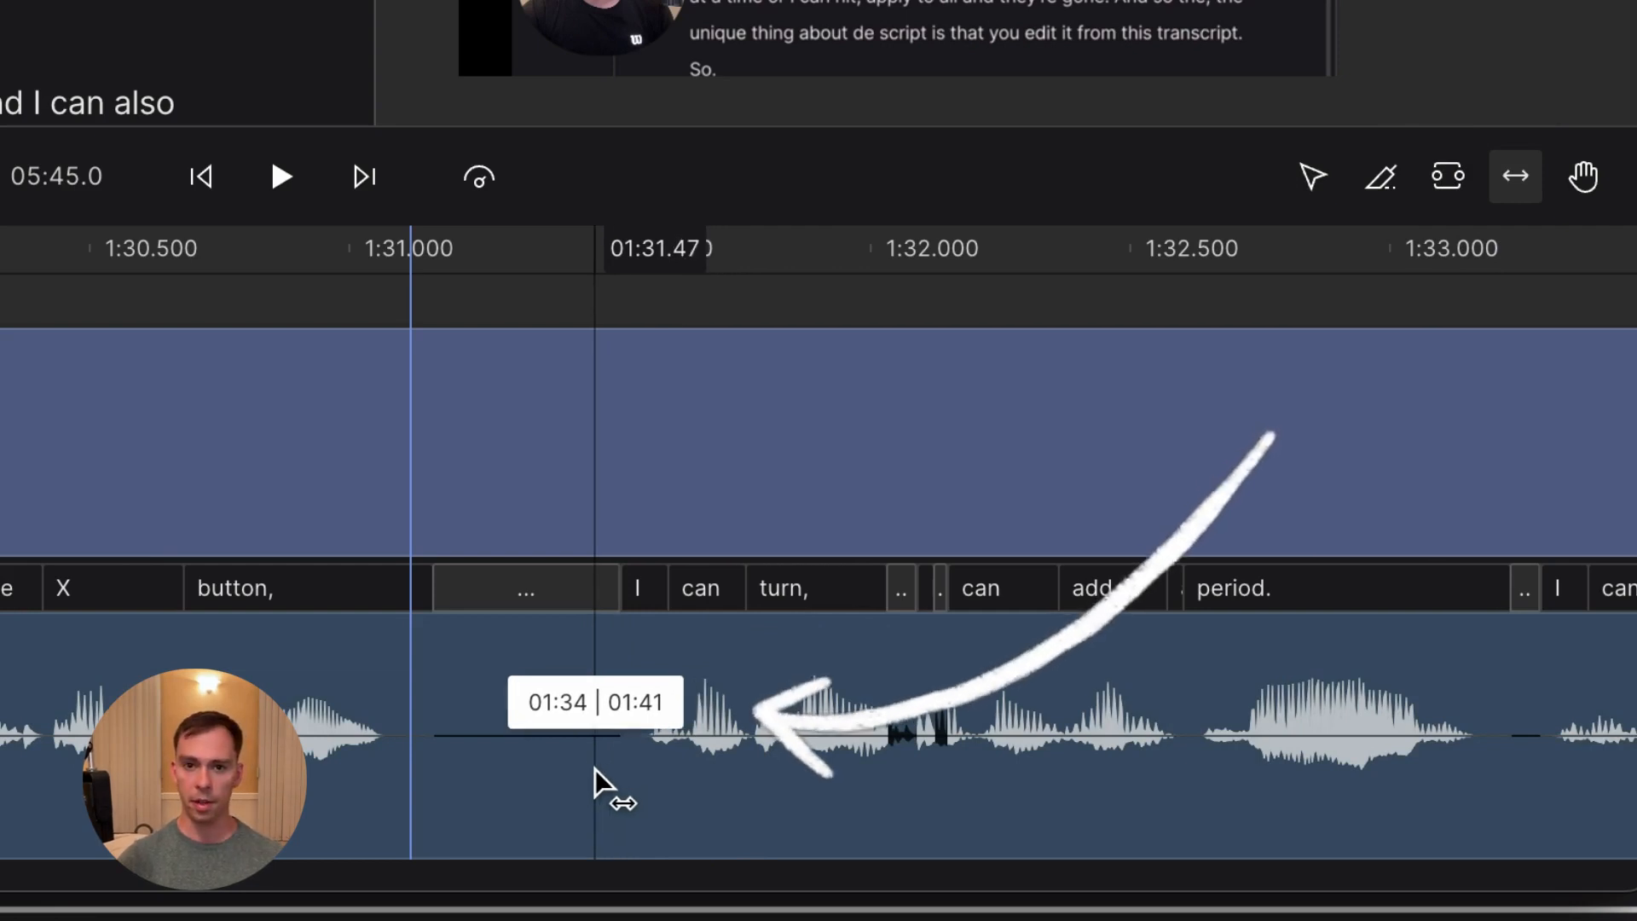
left_click_drag(607, 752, 681, 764)
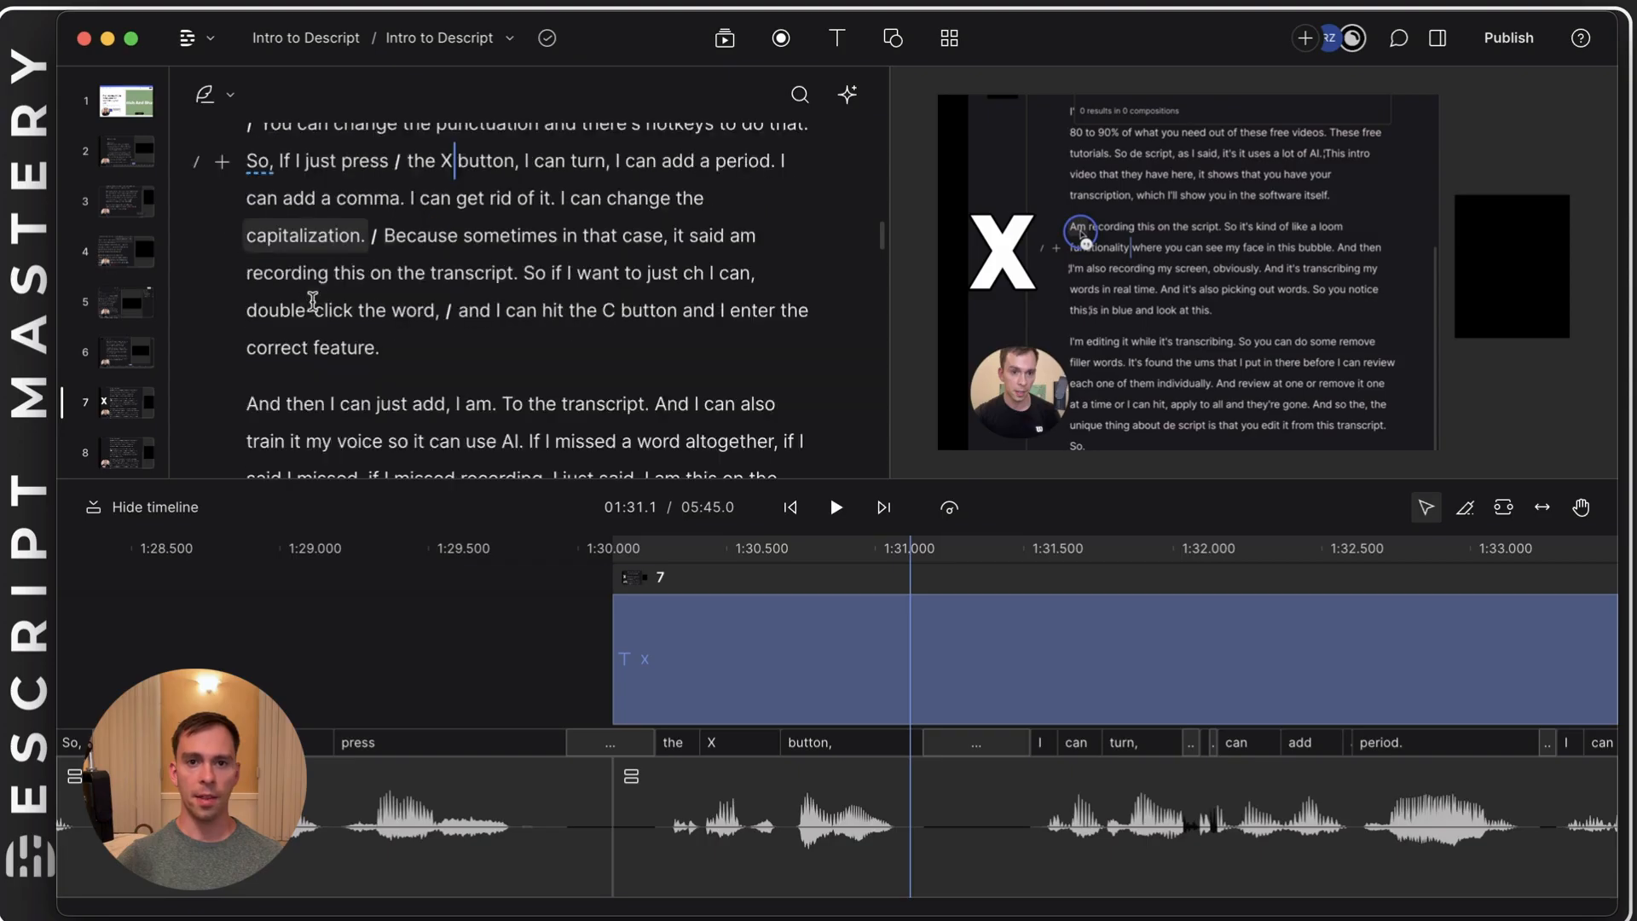
- Select the word "So" at the start of scene 4 and open the recorder to replace it
scroll(312, 301, "down", 3)
left_click(126, 252)
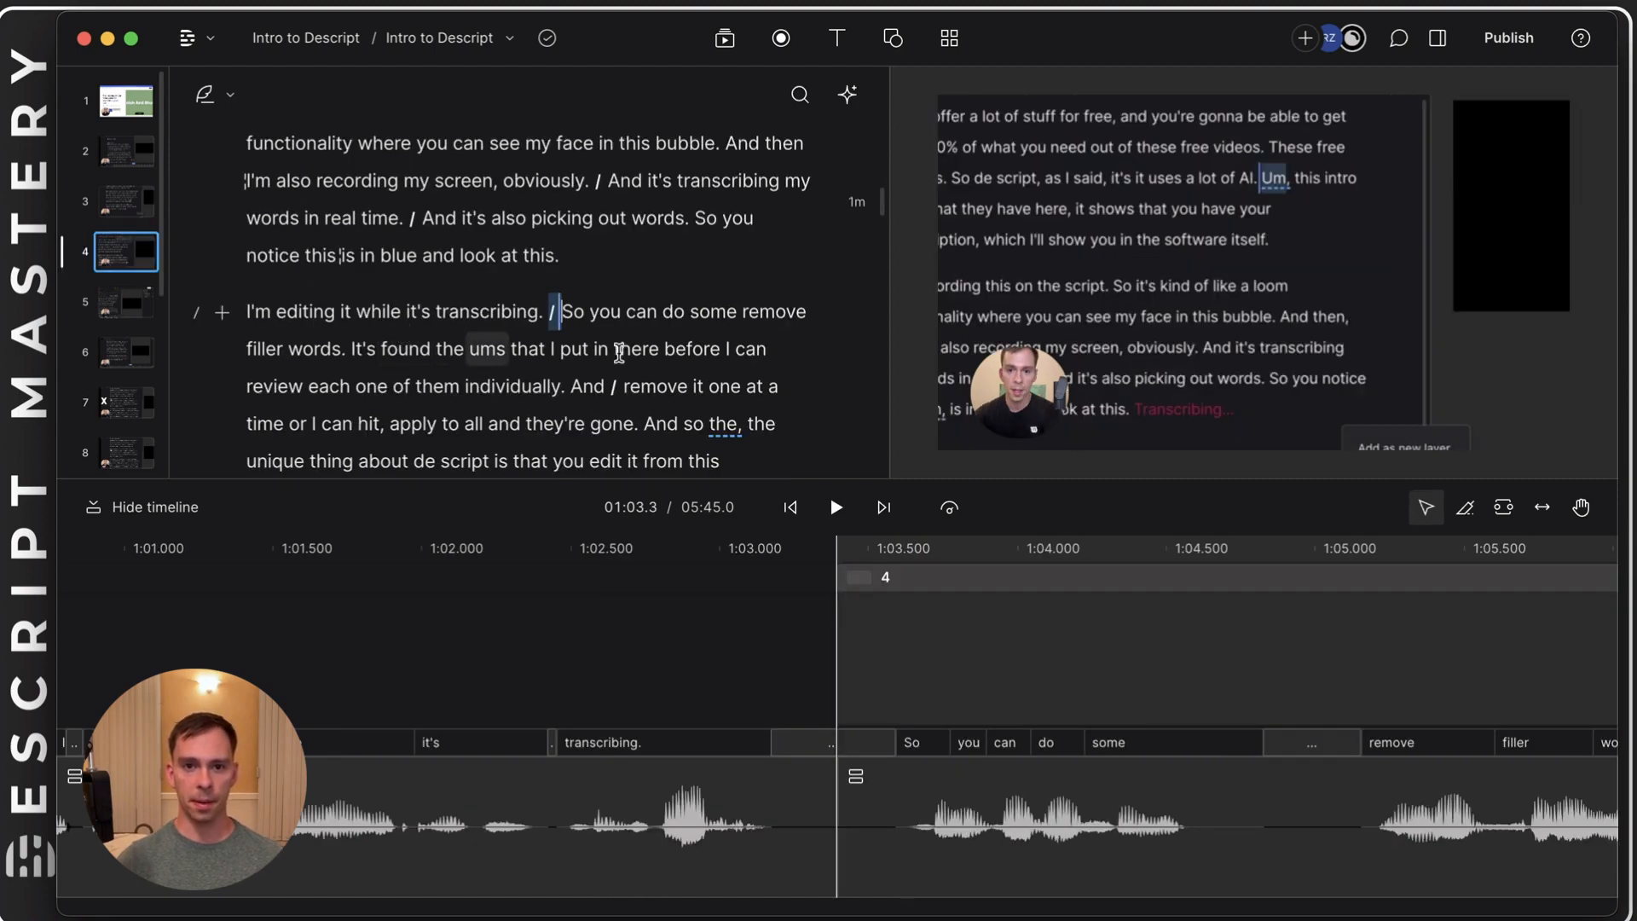
left_click(571, 309)
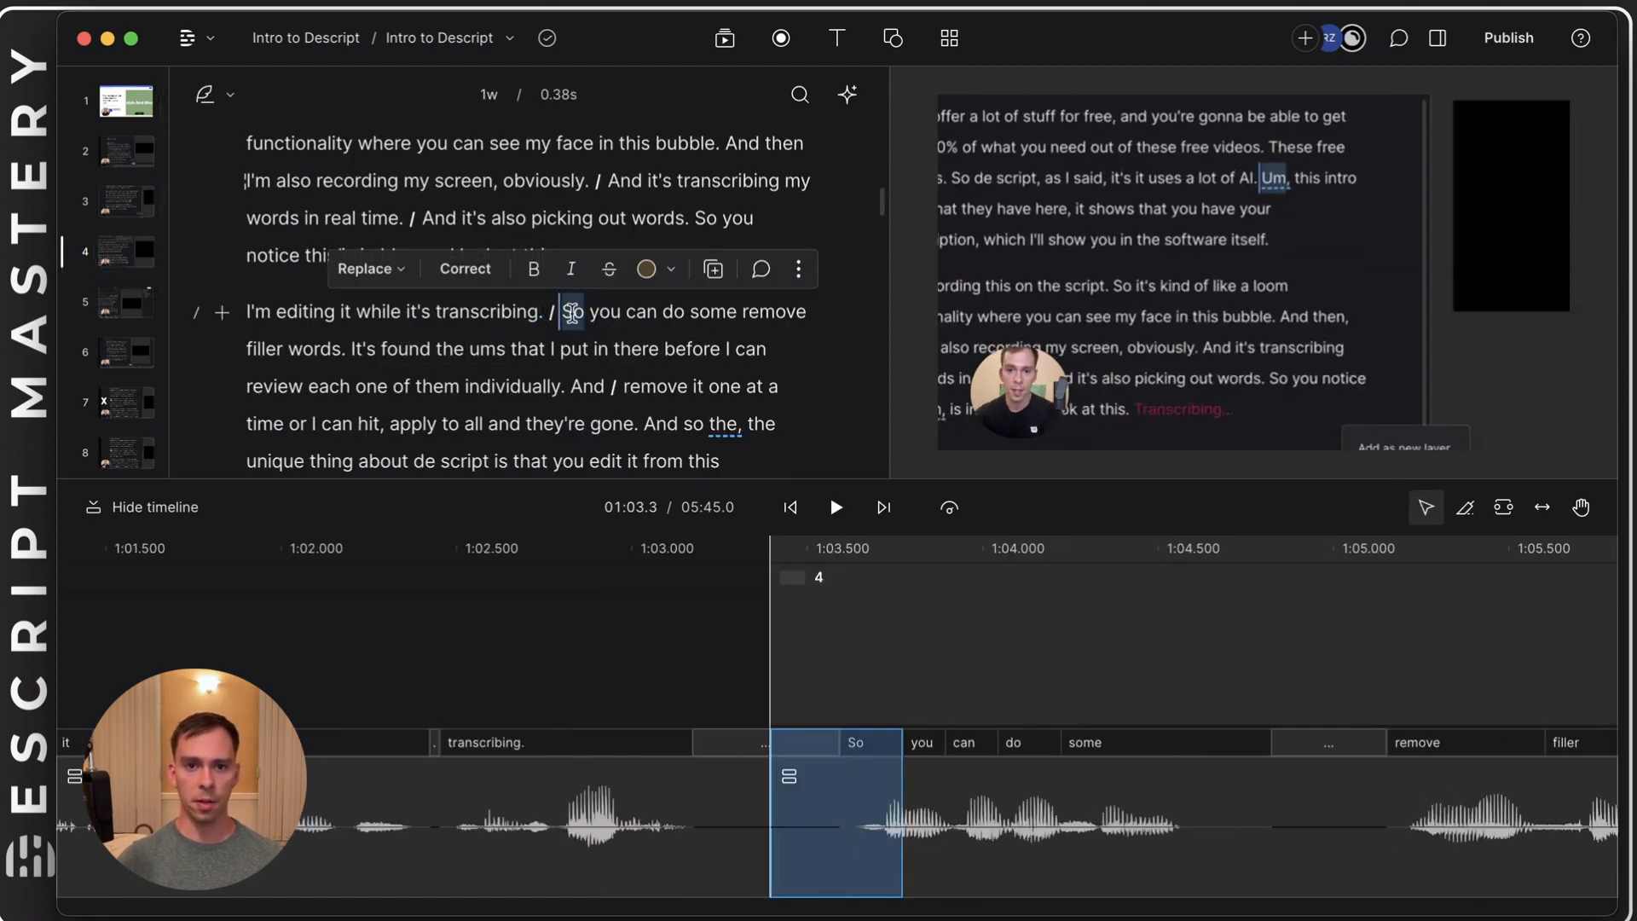
left_click(401, 270)
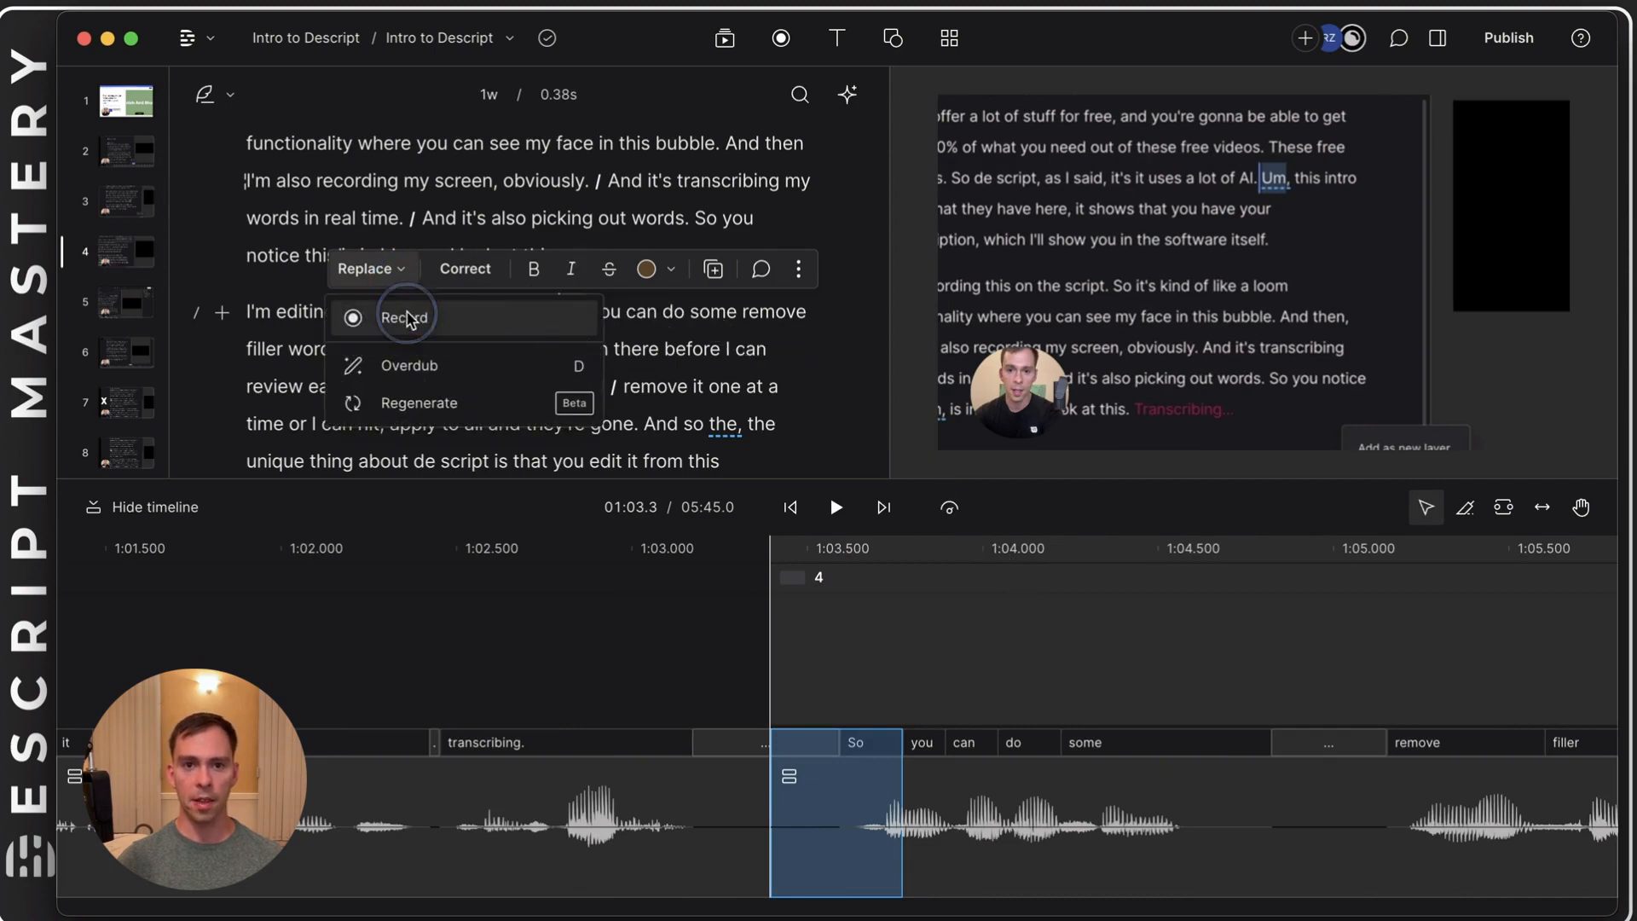
left_click(406, 318)
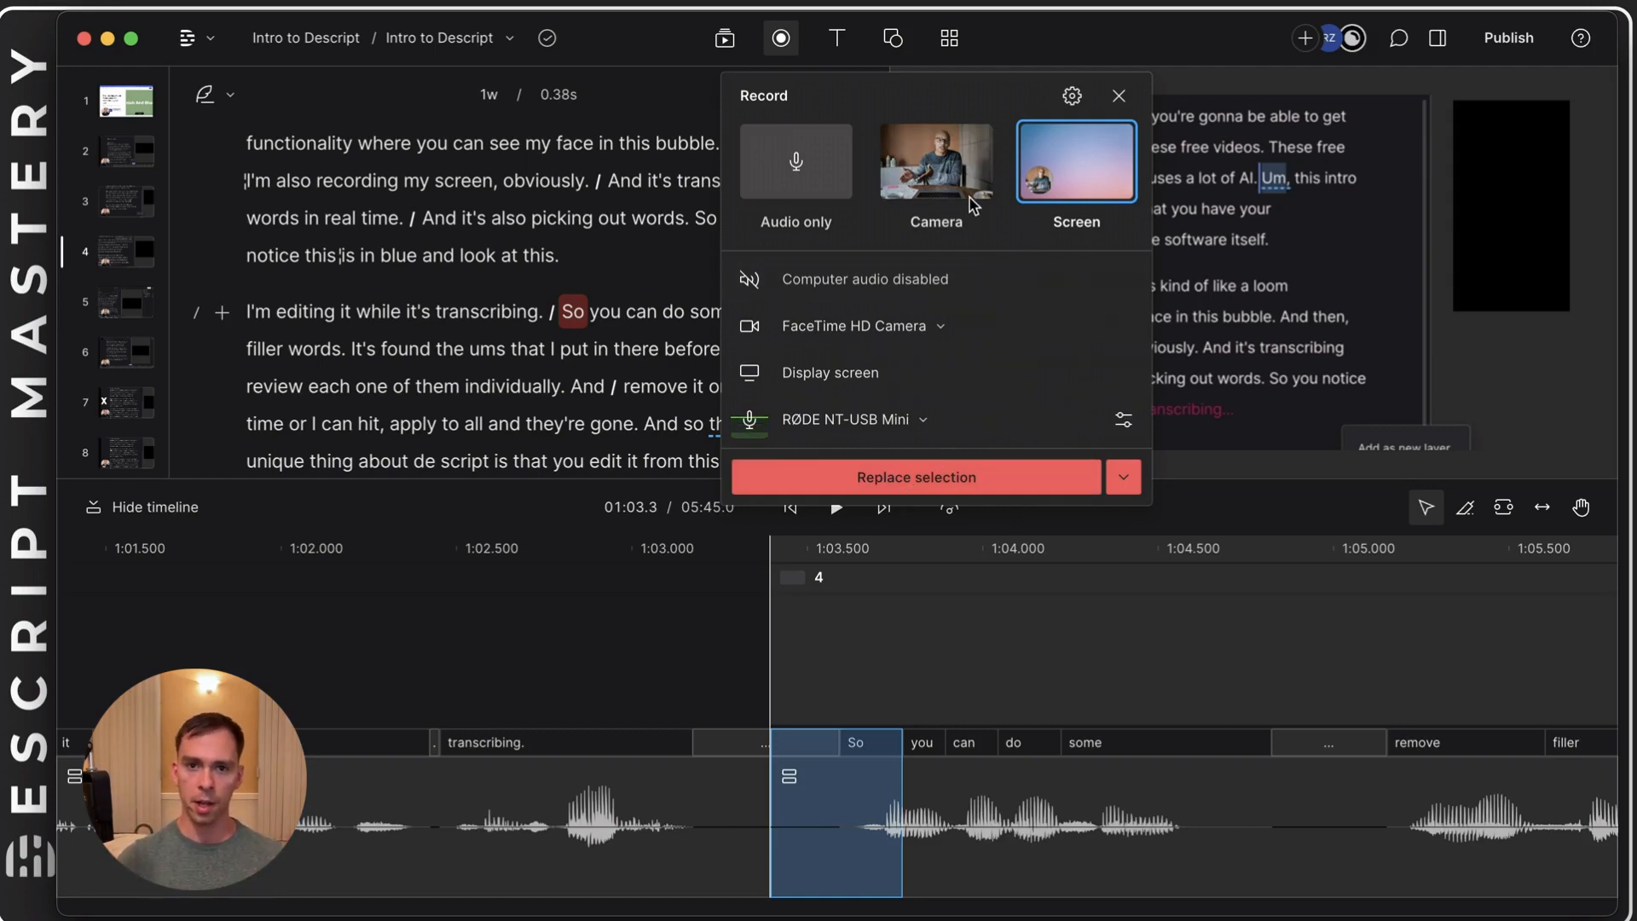
- View the recorder's destination options for the selected word, and close the recorder without recording
left_click(1124, 476)
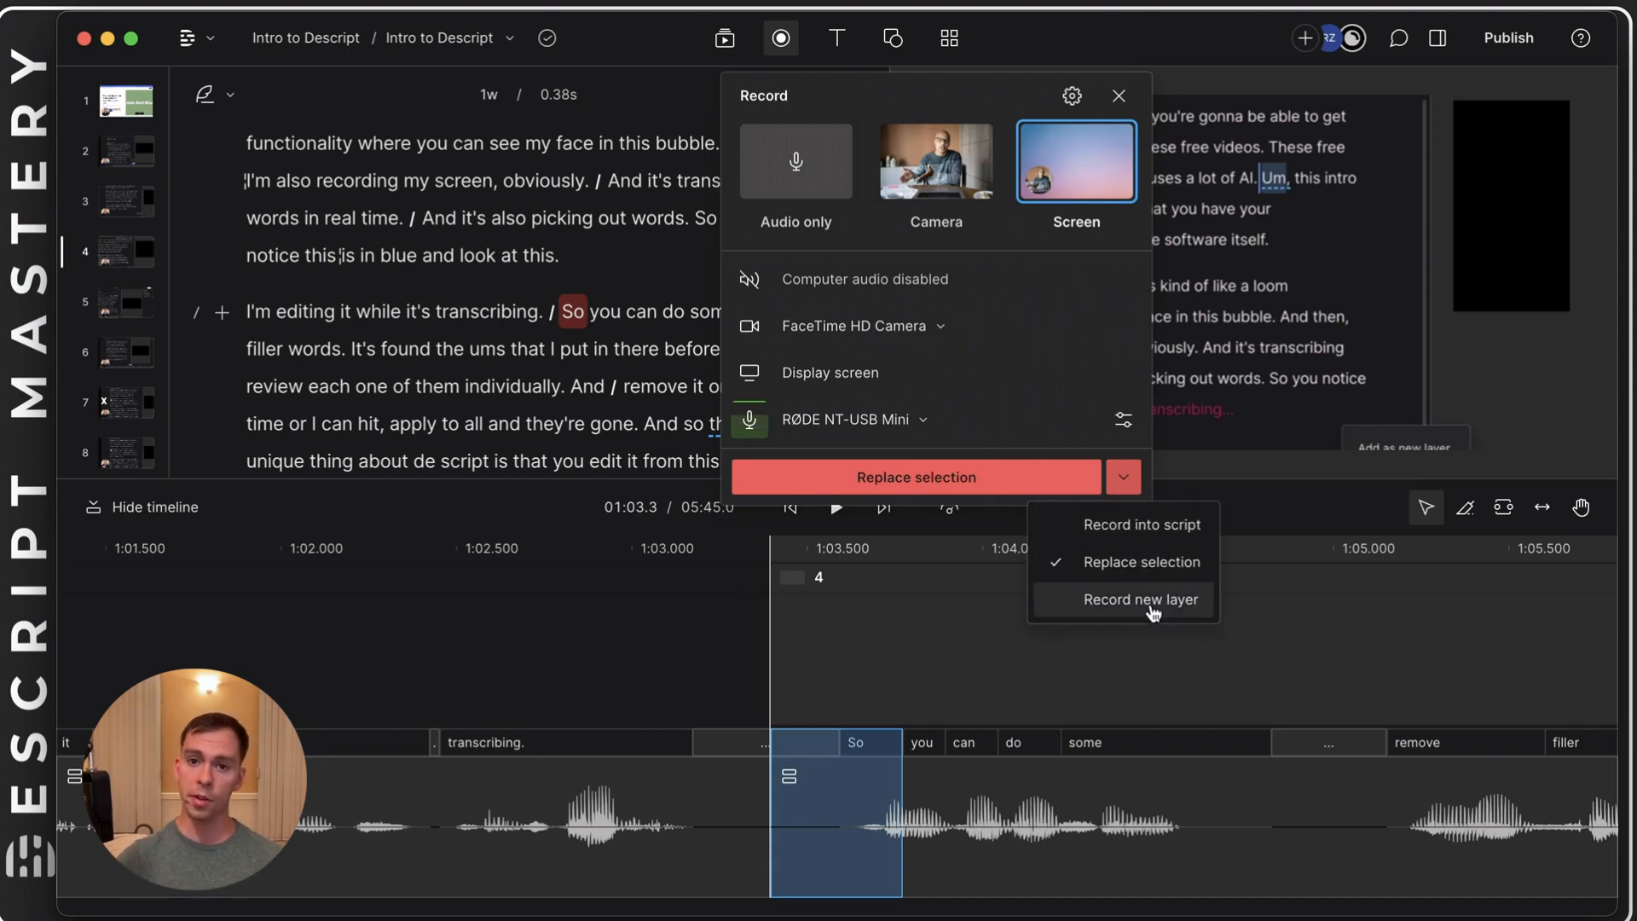
left_click(1123, 477)
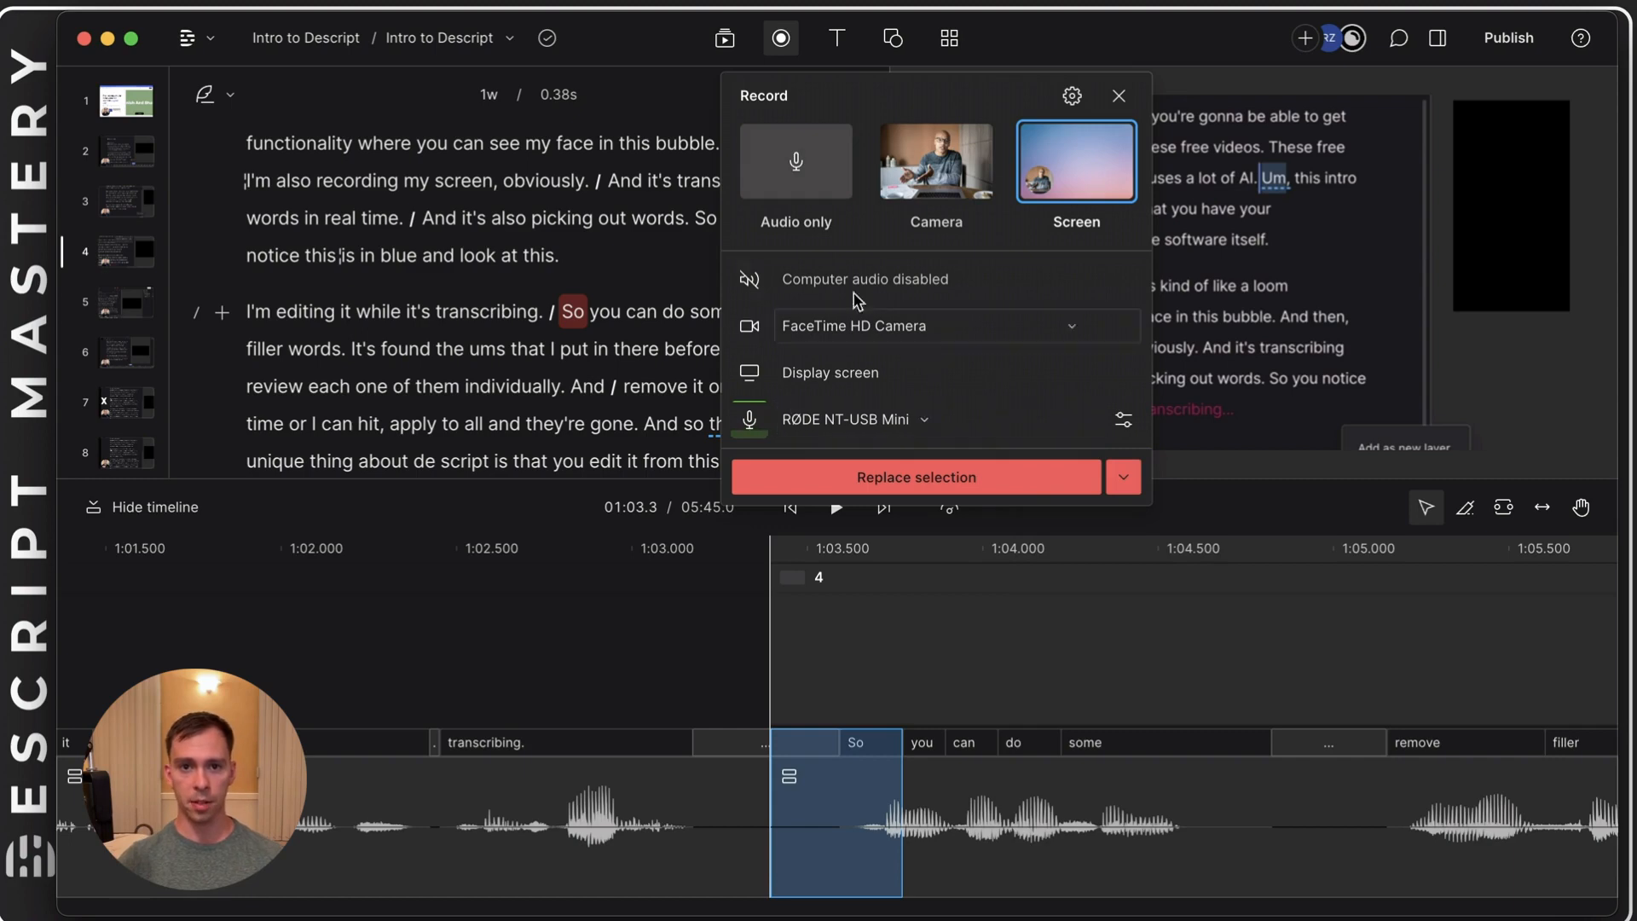
left_click(782, 45)
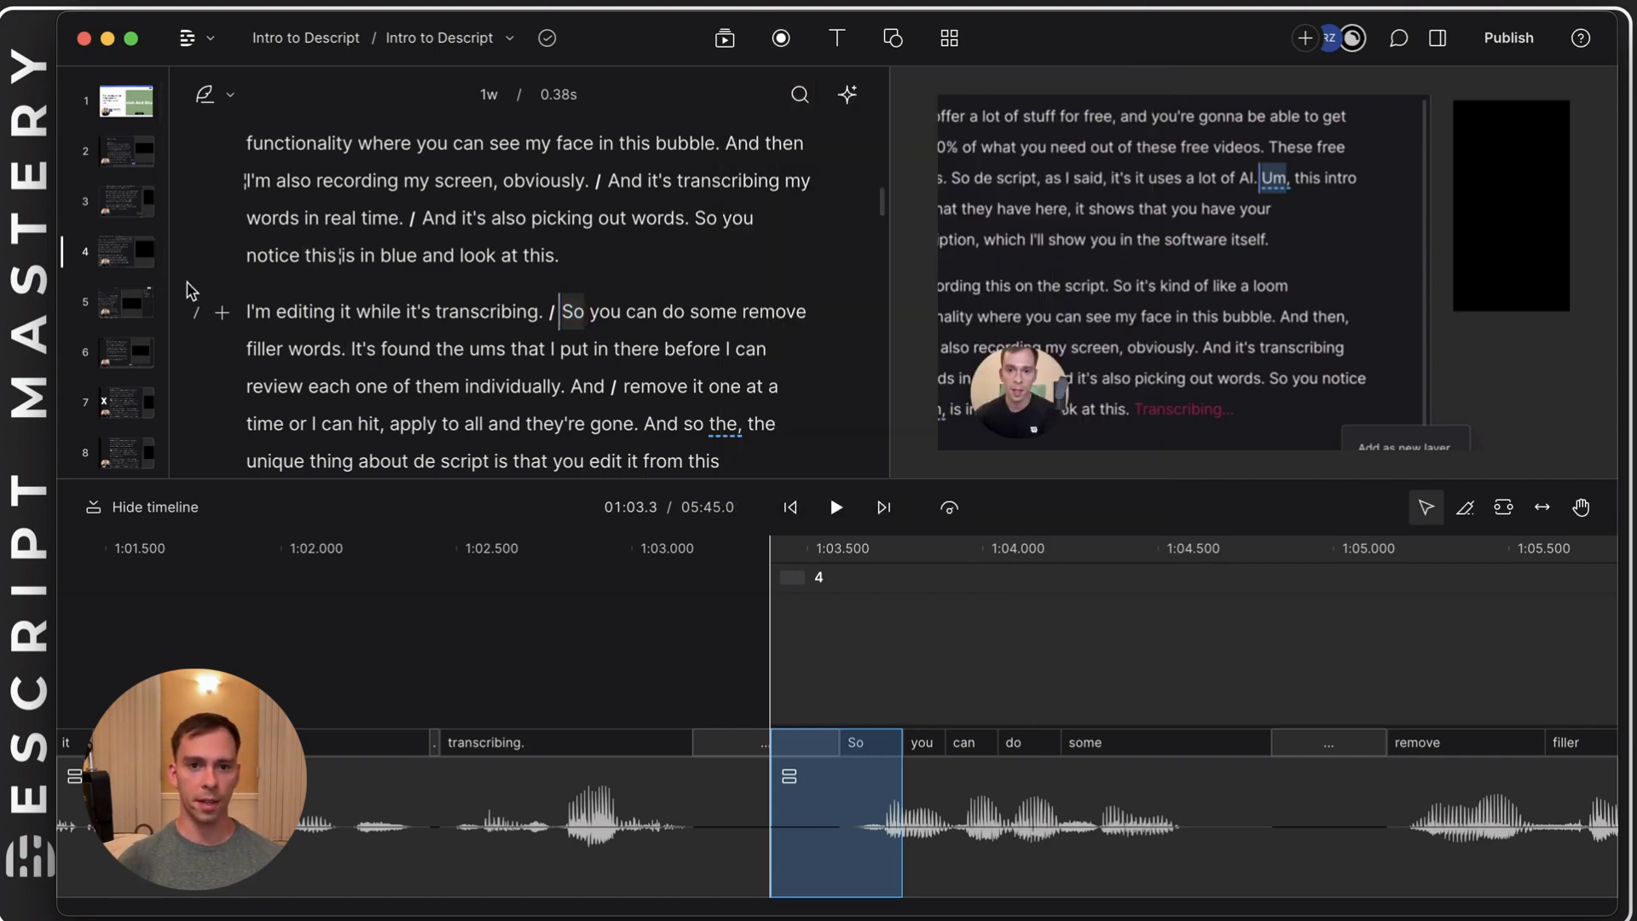
- Select scene 4, view the templates it can be saved to, and close the list without saving
left_click(147, 267)
left_click(143, 264)
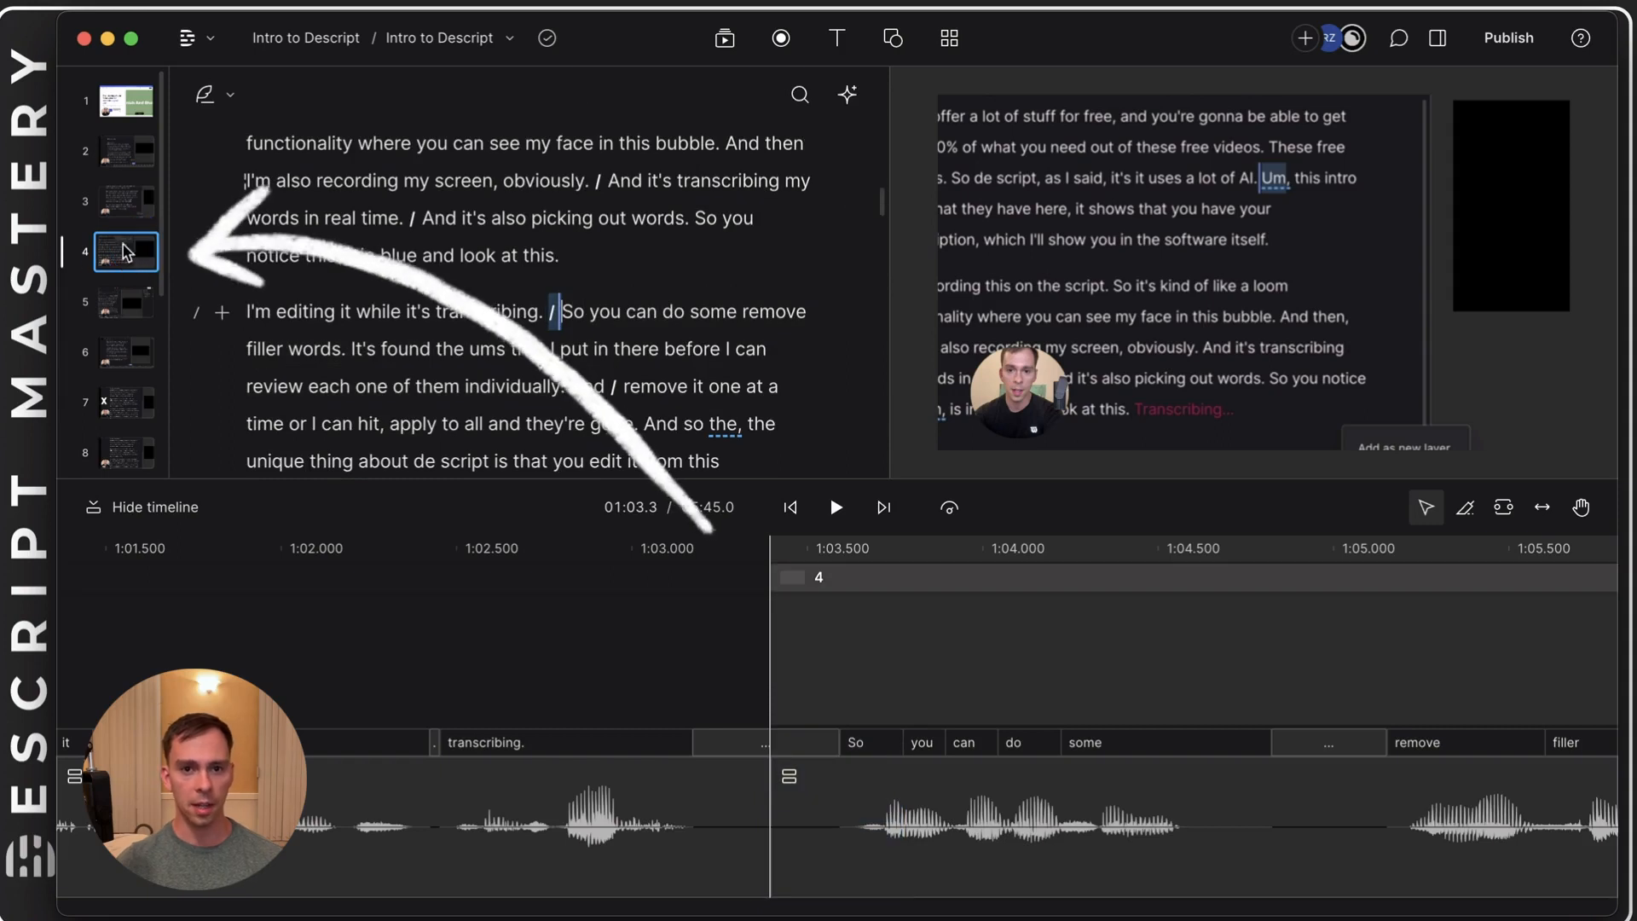
right_click(104, 264)
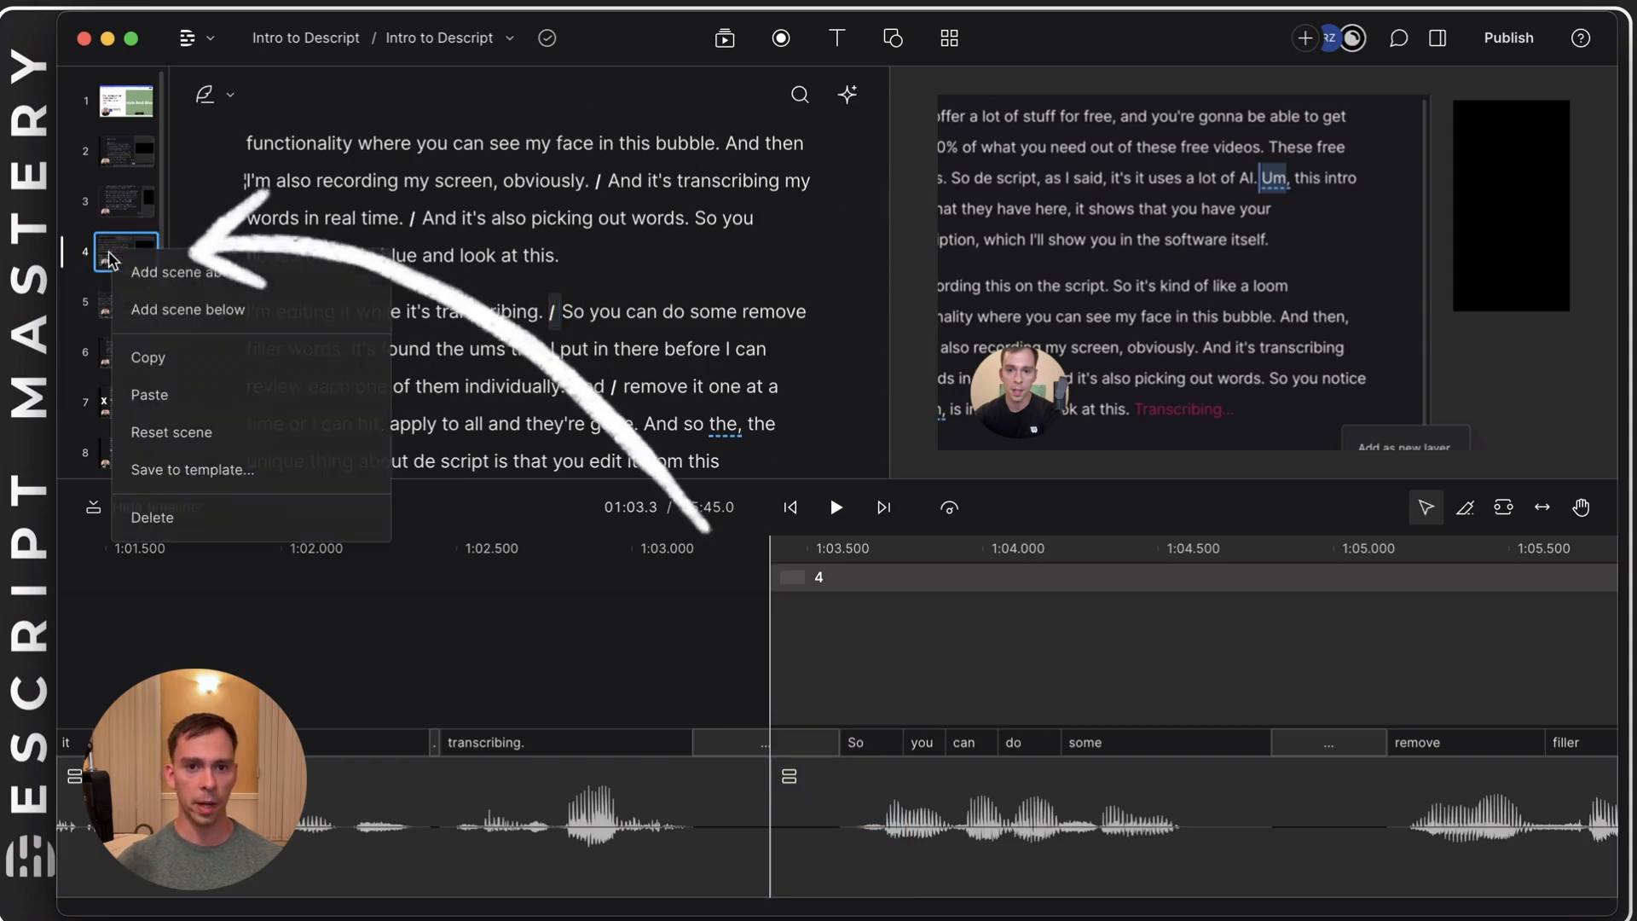
left_click(224, 473)
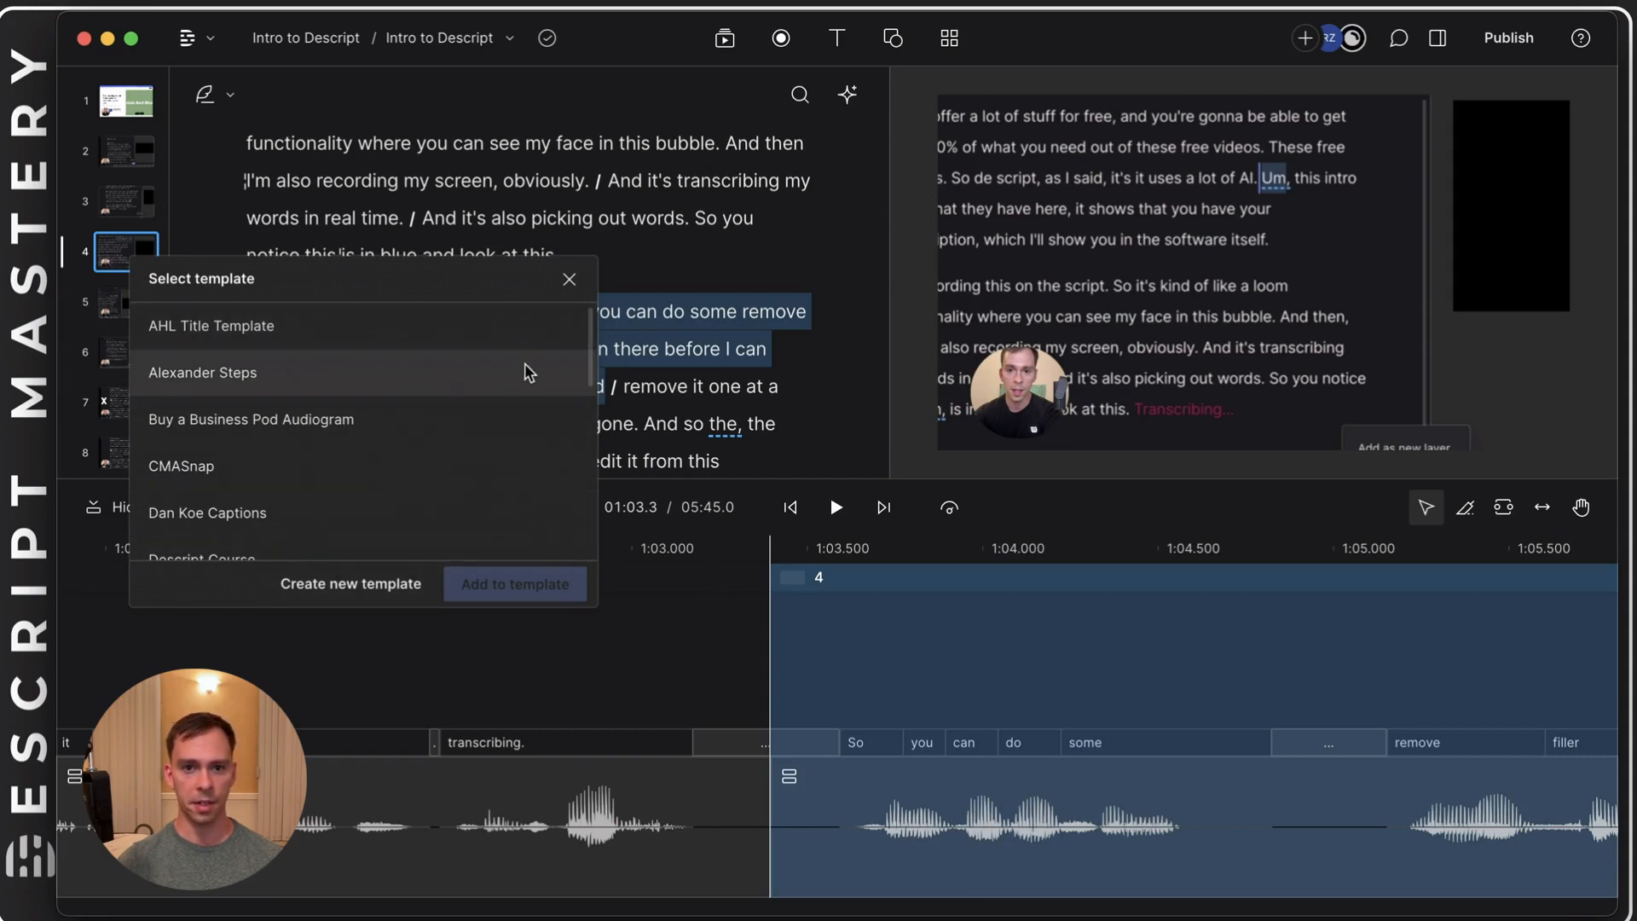
left_click(570, 279)
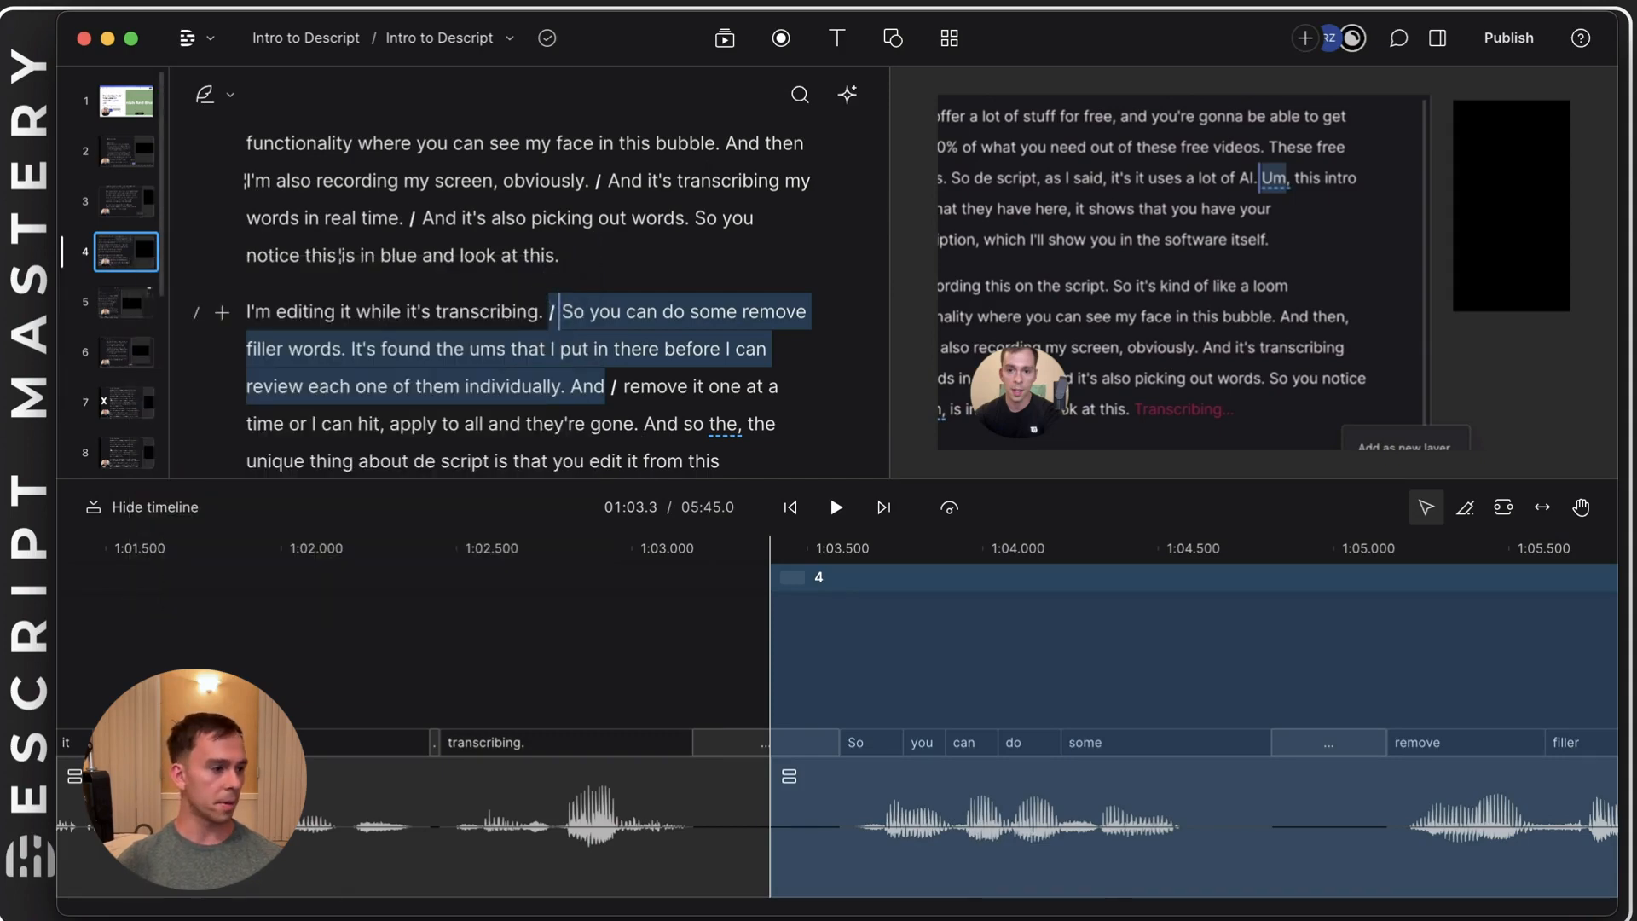